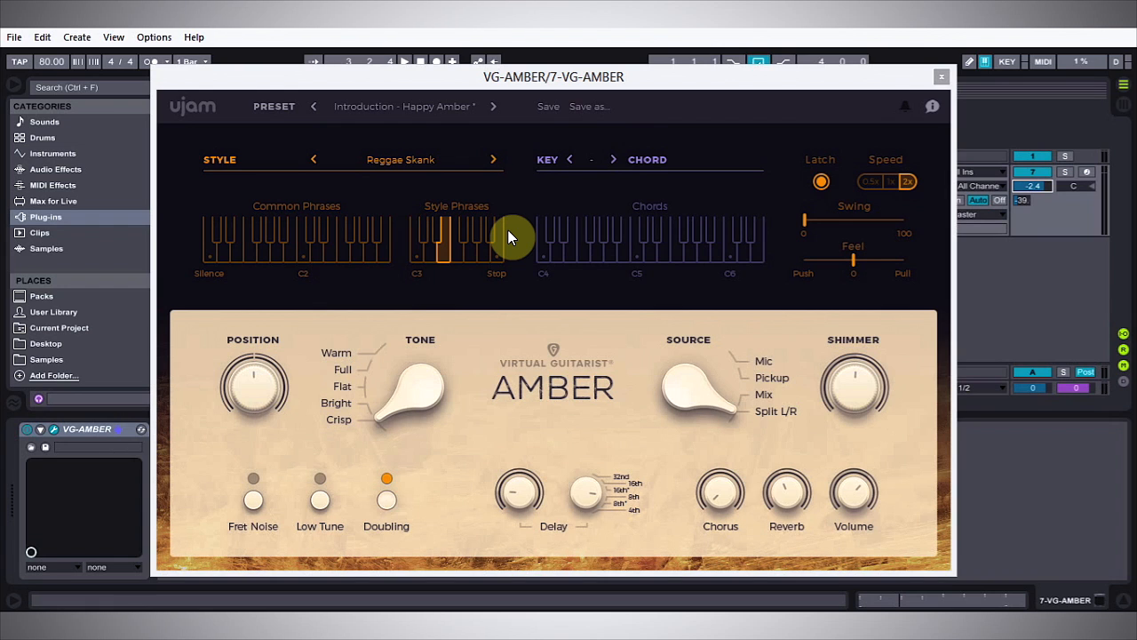
Step: Set the guitar's Tone to Bright and solo track 7 while the loop plays, then stop playback
key(space)
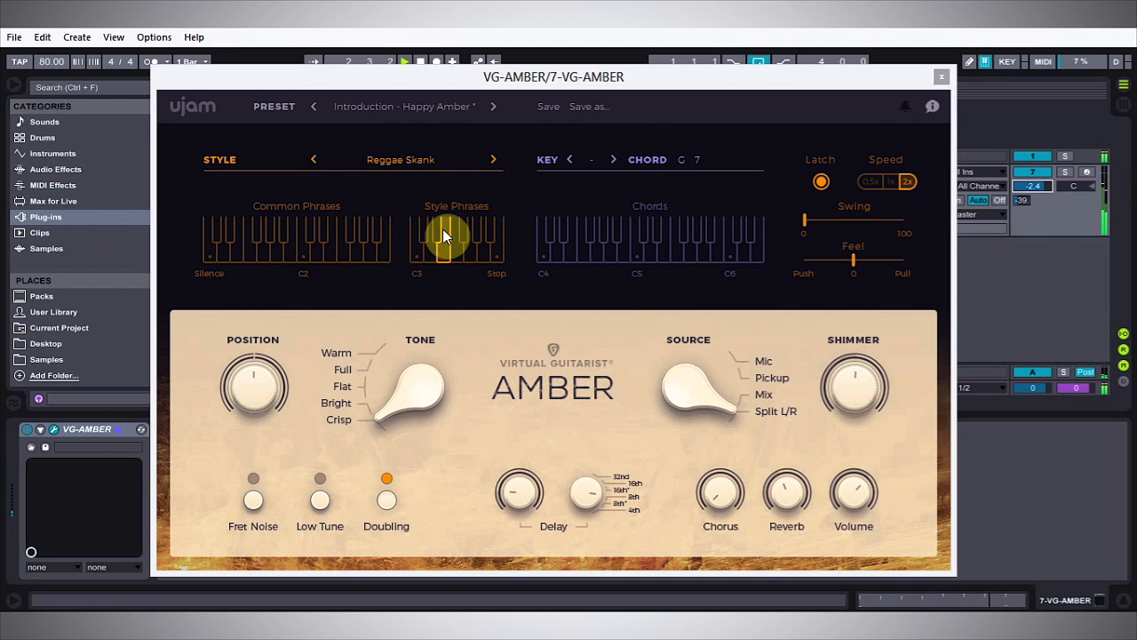
mouse_move(390, 399)
mouse_down()
mouse_move(380, 375)
mouse_move(375, 396)
mouse_move(411, 396)
mouse_up()
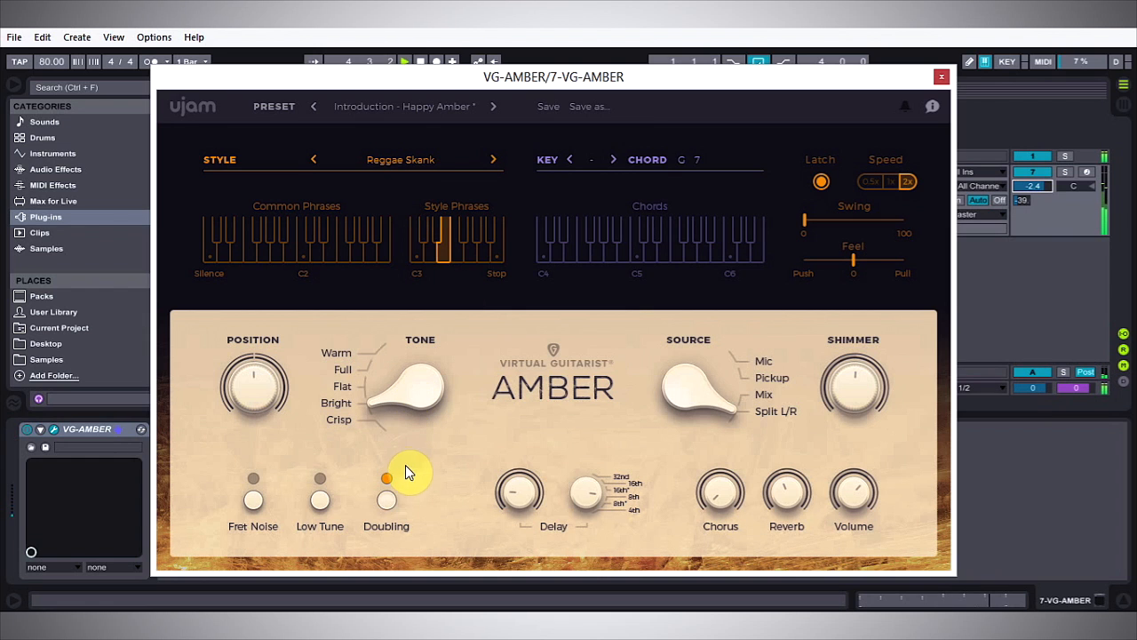
click(1063, 172)
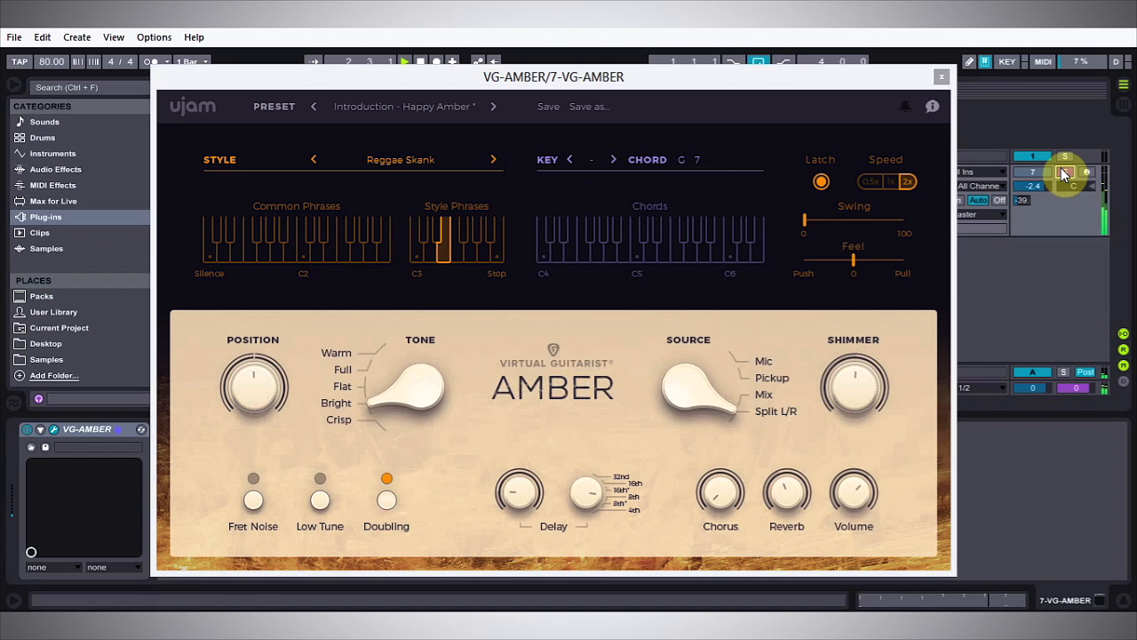
key(space)
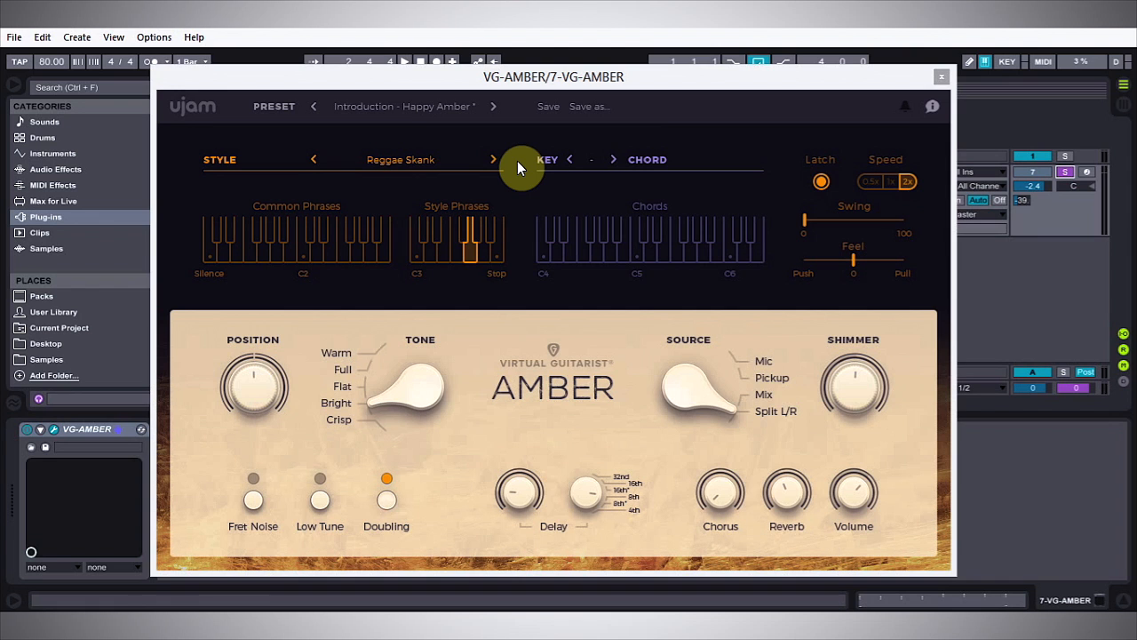
Step: Try the Brit Wall style and change the style to Country
click(434, 162)
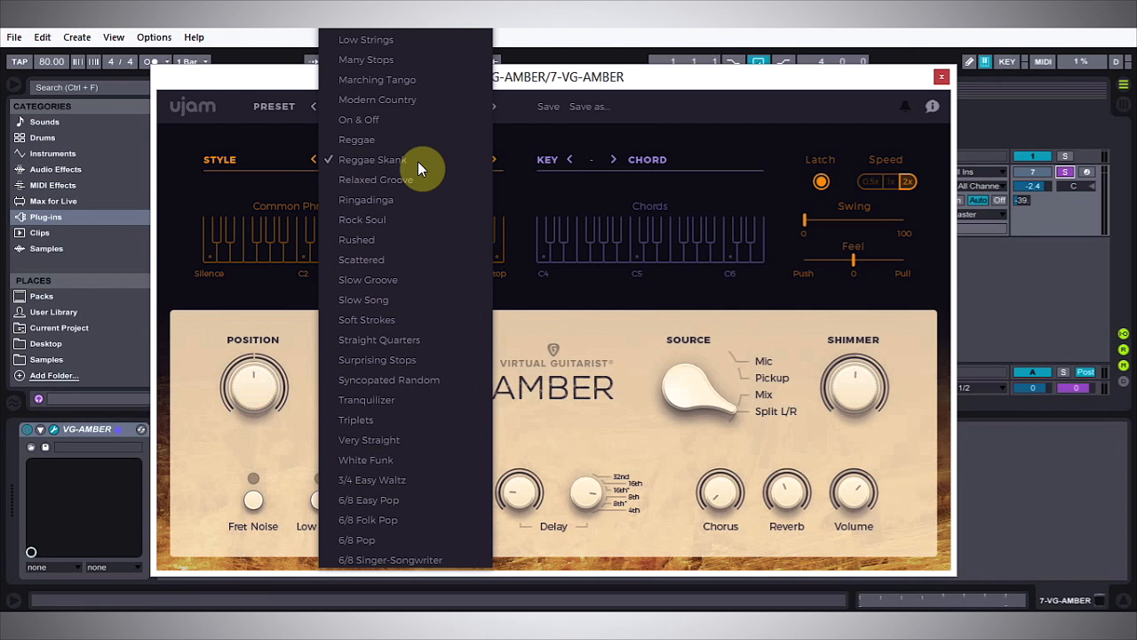
scroll(424, 478, up, 10)
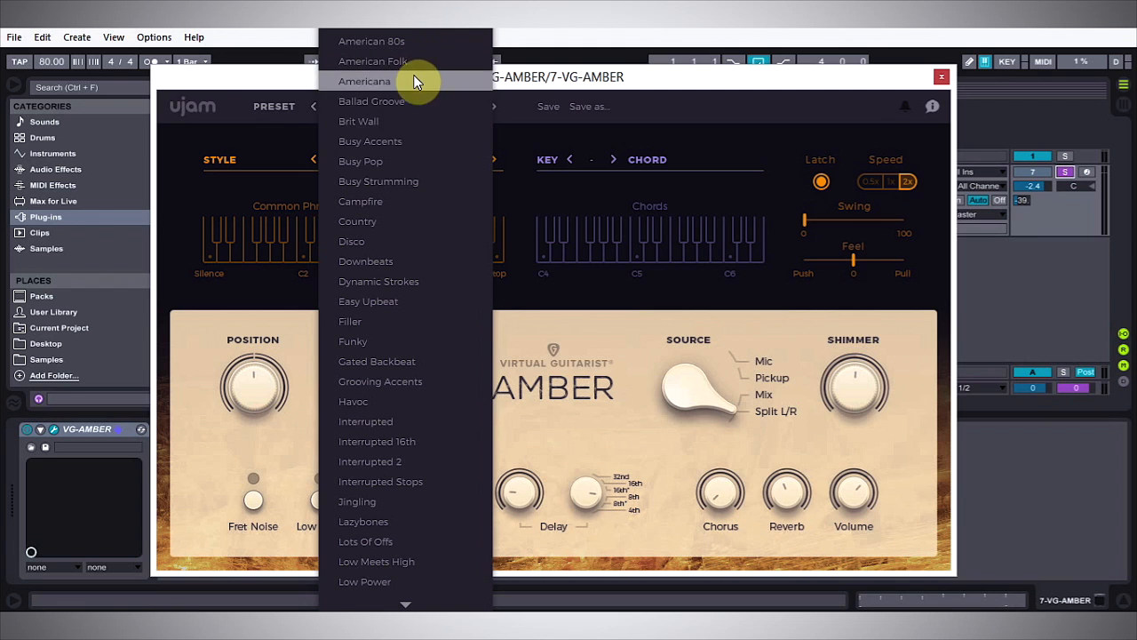
click(403, 121)
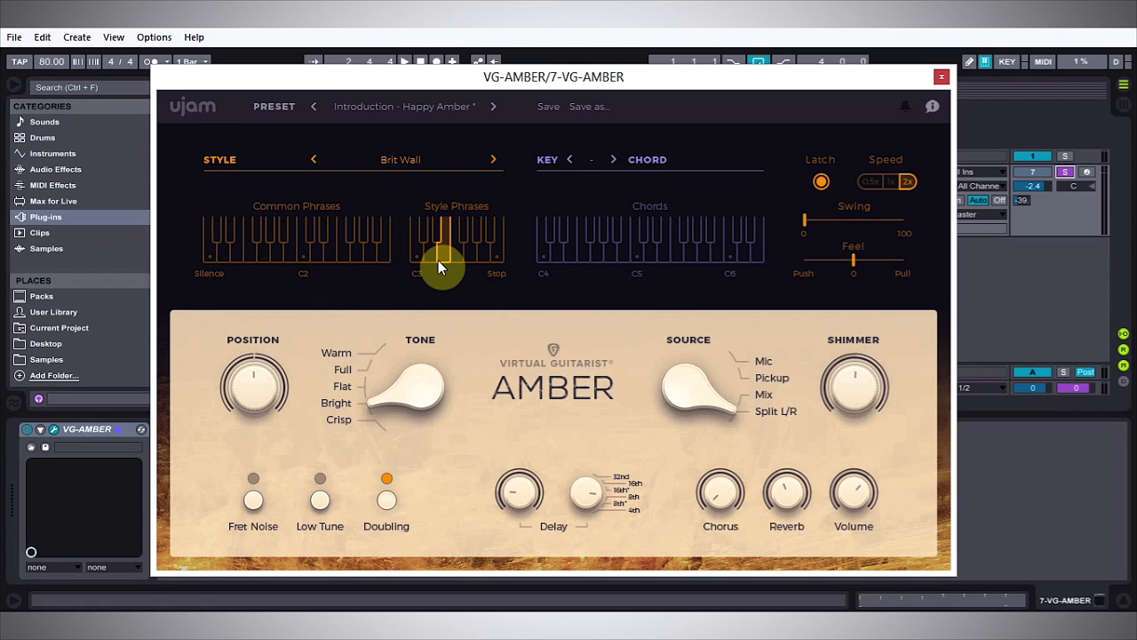
click(406, 158)
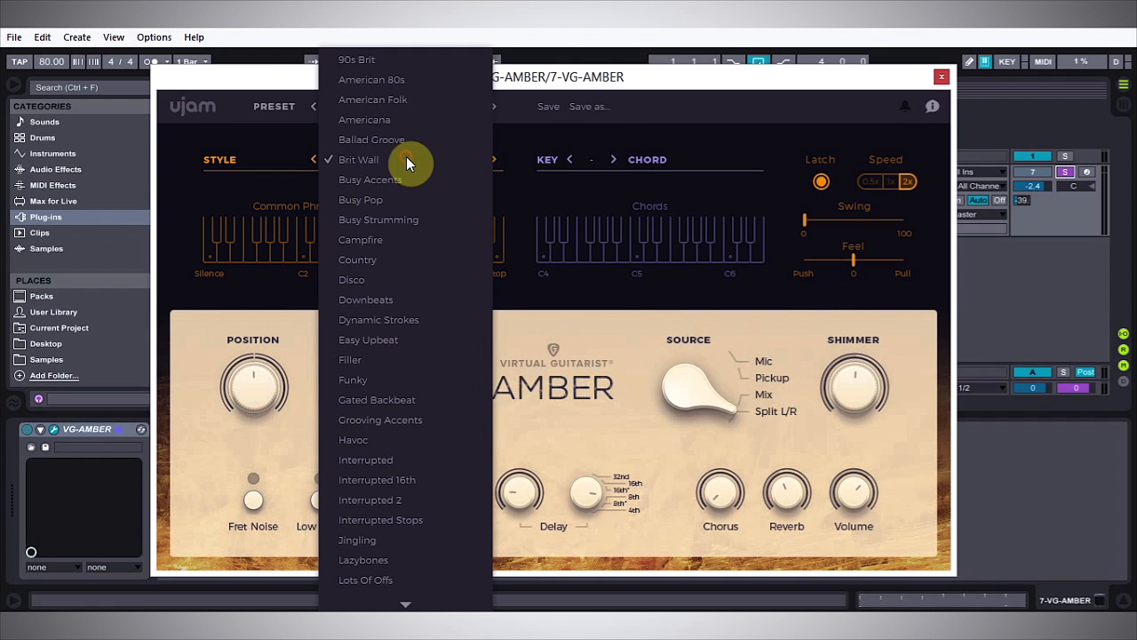
click(397, 260)
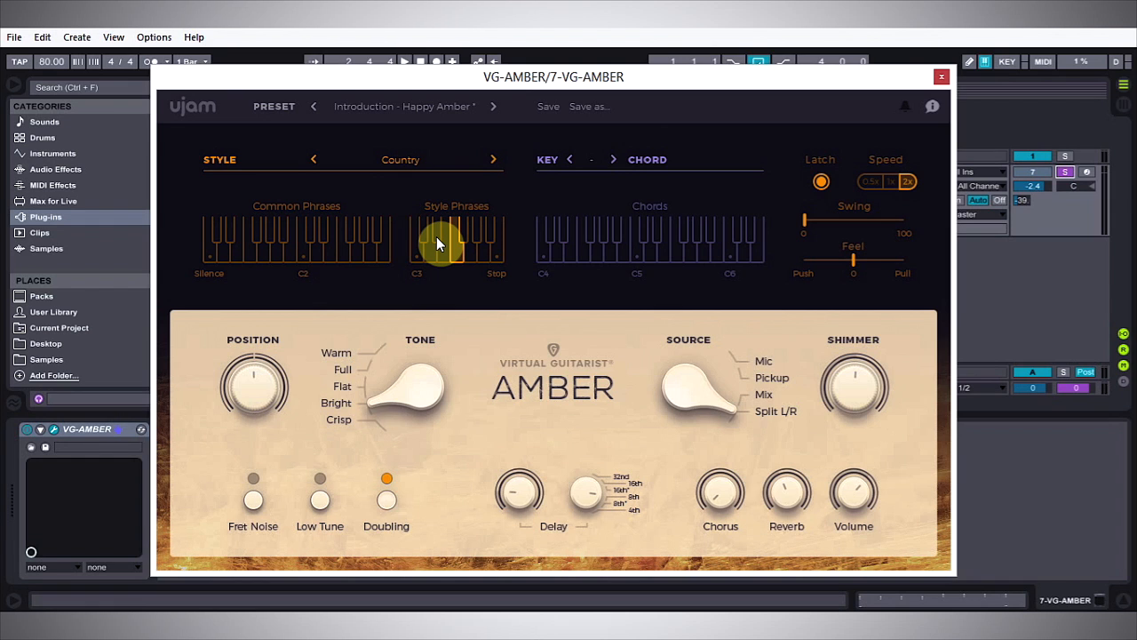
Step: Audition the Country style with C5 and other chord keys, stopping the phrase between tries
click(635, 253)
click(499, 251)
click(639, 252)
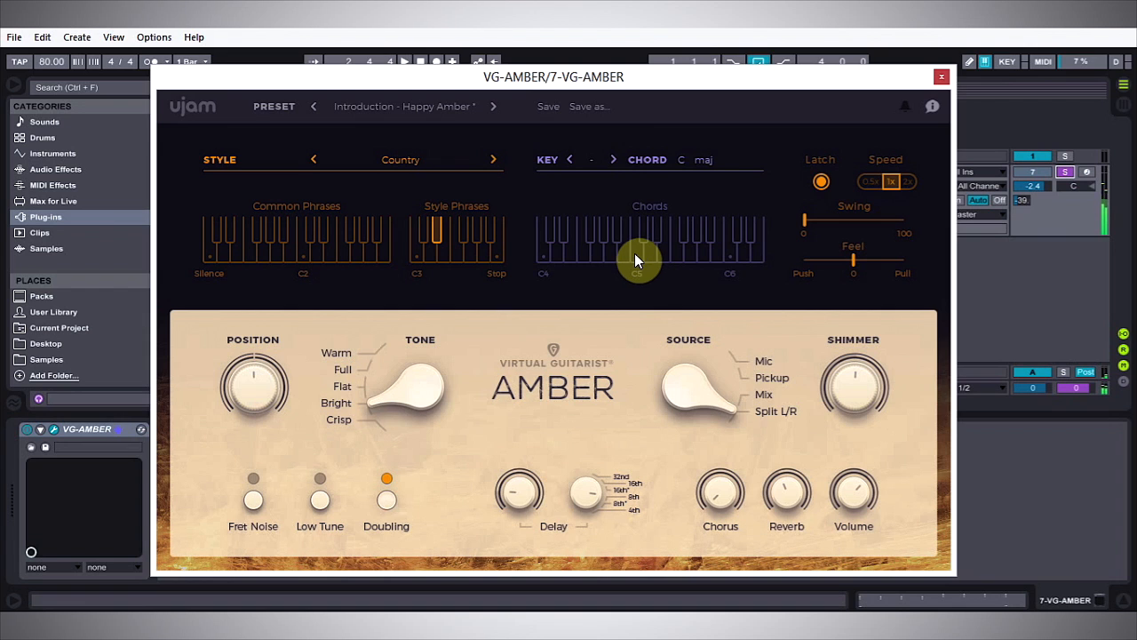
click(674, 251)
click(583, 255)
click(498, 256)
click(636, 250)
Step: Audition several different Country style phrases over the sounding C major chord
click(444, 255)
click(456, 249)
click(480, 235)
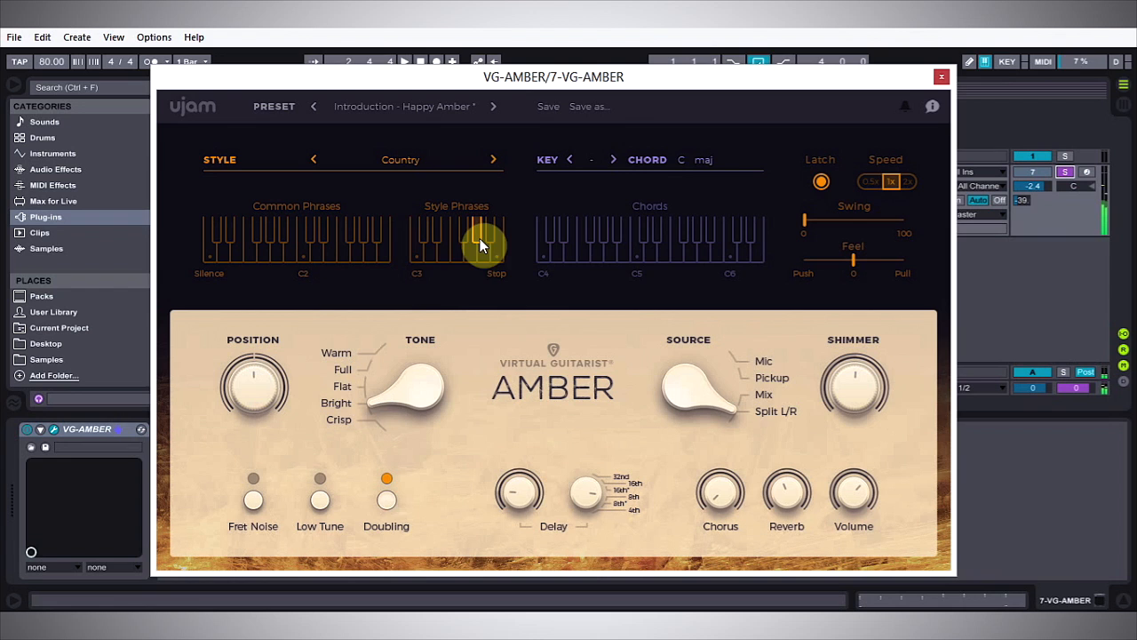
click(420, 256)
Step: Switch the style to Disco, audition its F#3 and D3 style phrases with chords, and stop the playing
click(493, 161)
click(462, 234)
click(430, 260)
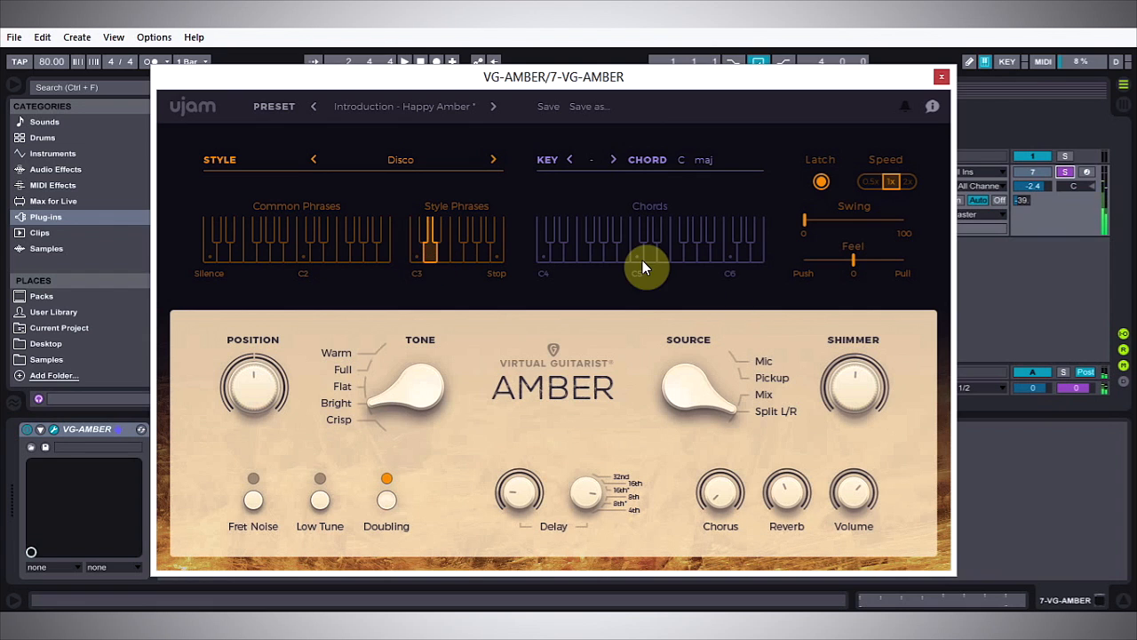
click(621, 256)
click(500, 253)
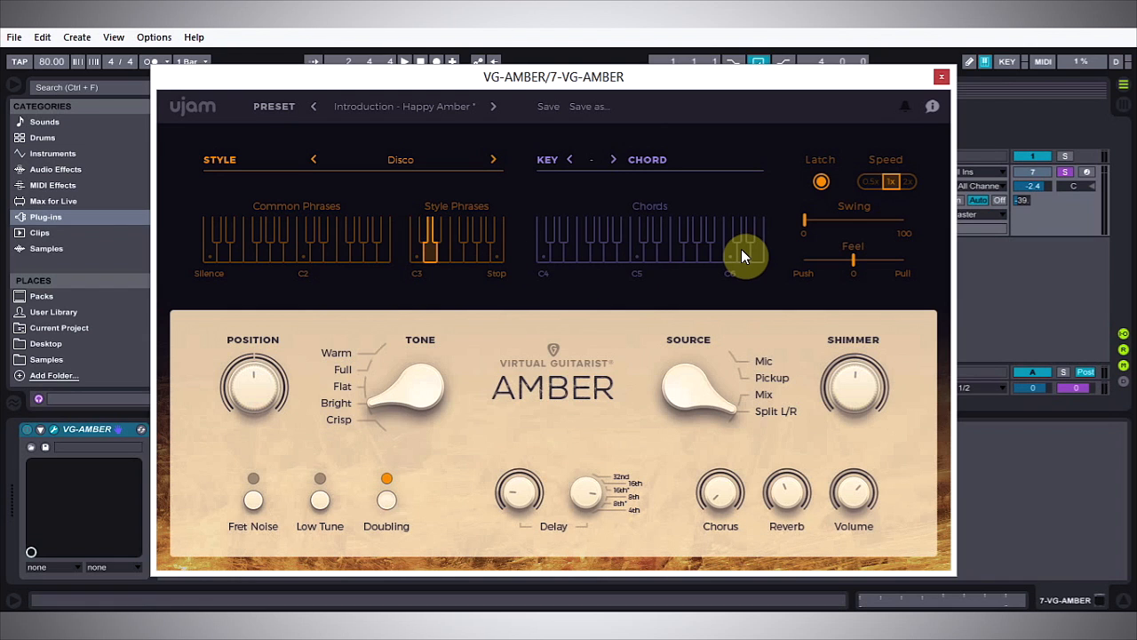
Step: Turn Latch off, play the C5 chord key without it, and turn Latch back on
click(821, 182)
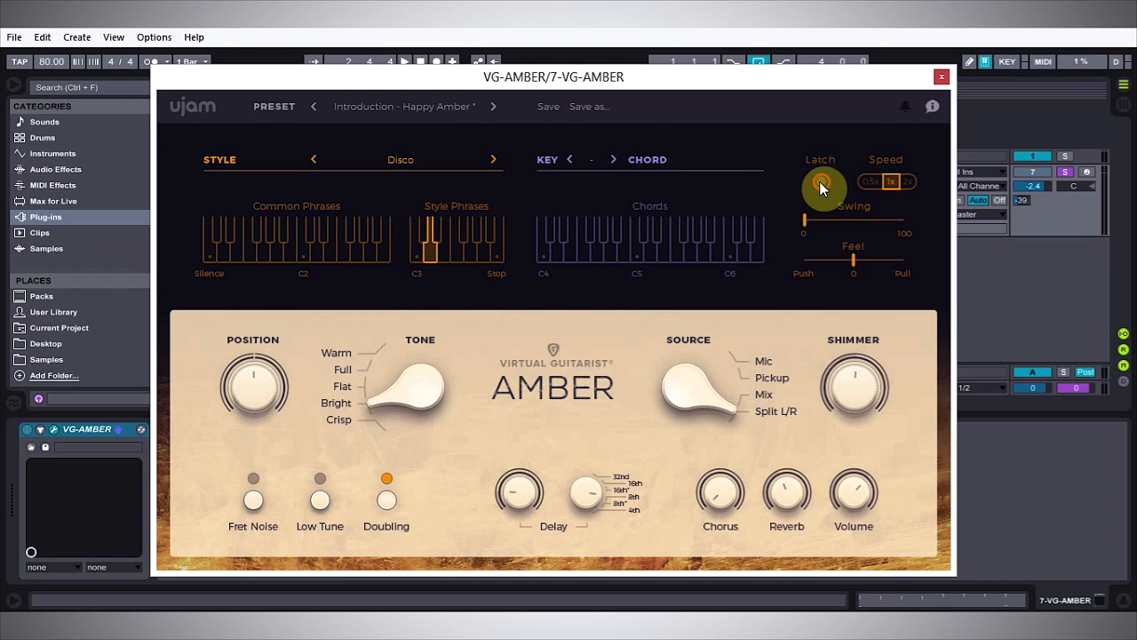
click(636, 252)
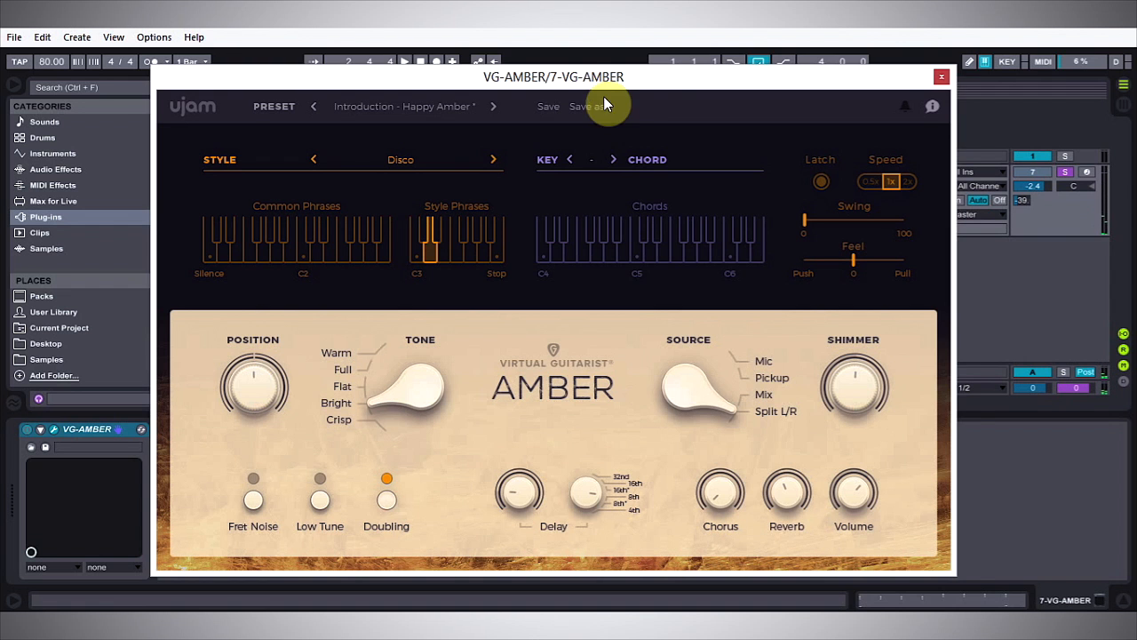
mouse_move(604, 89)
mouse_down()
mouse_move(626, 151)
mouse_move(588, 279)
mouse_move(589, 74)
mouse_up()
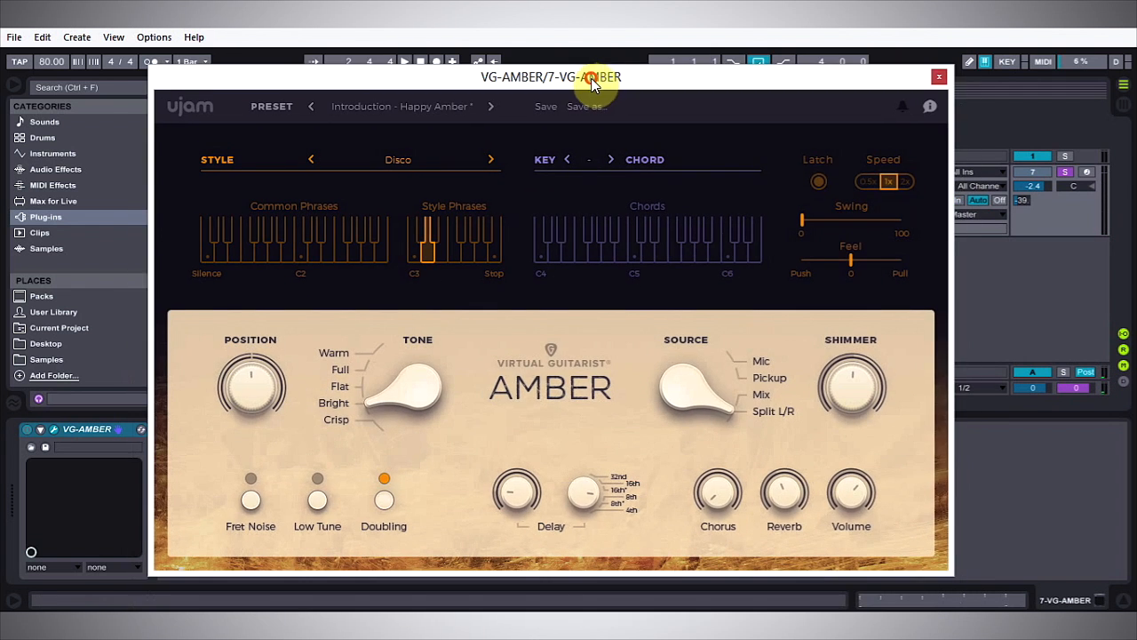
click(819, 184)
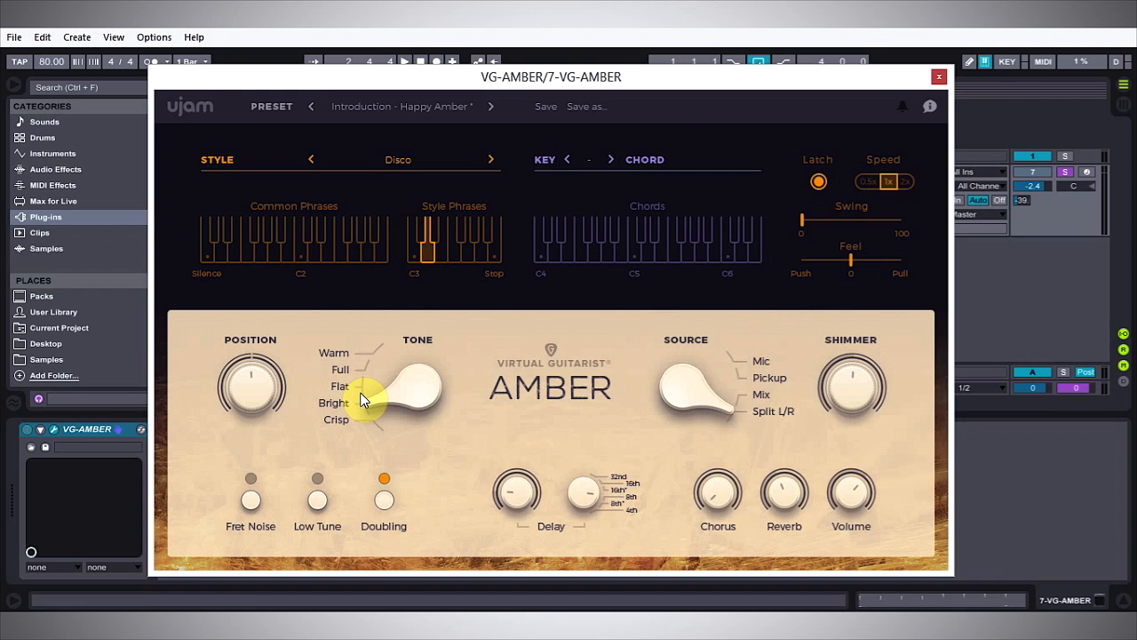
drag(362, 400, 391, 383)
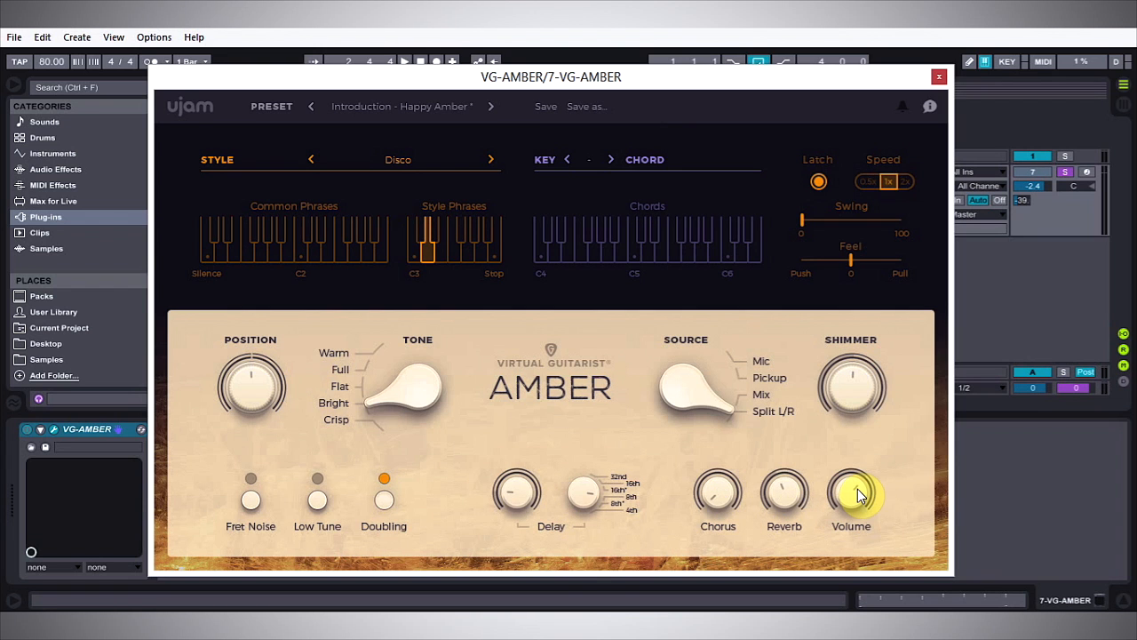
drag(707, 375, 736, 390)
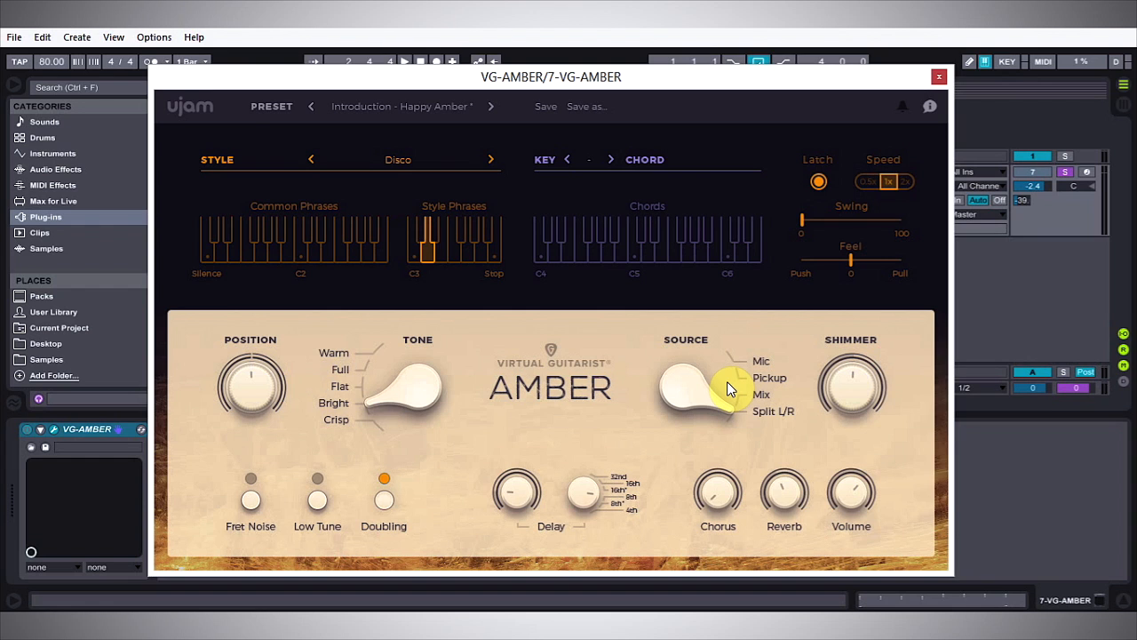
click(720, 366)
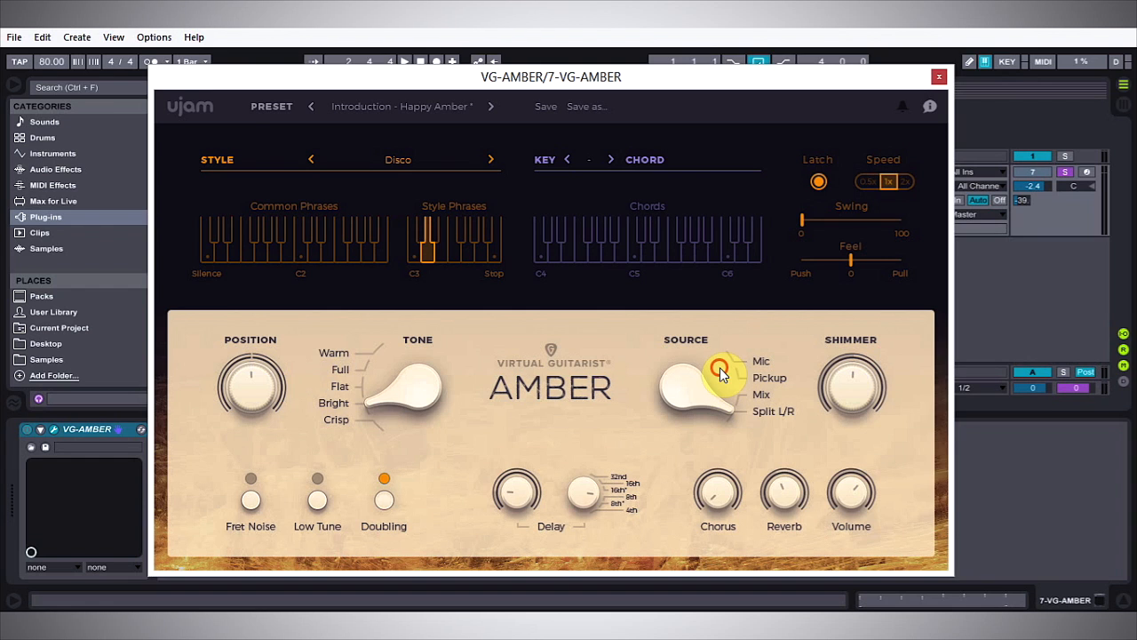
mouse_move(725, 405)
mouse_down()
mouse_move(735, 361)
mouse_move(727, 406)
mouse_move(737, 393)
mouse_up()
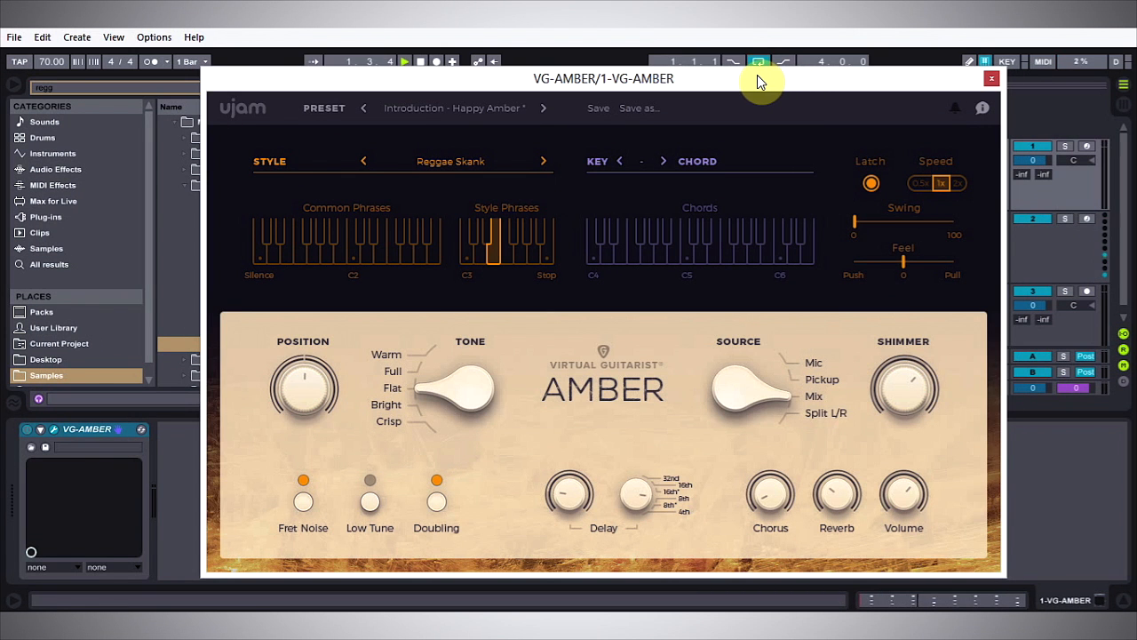
Step: Close the plug-in window, stop playback, and move the Guitar-10 clip from the MIDI track to the VG-AMBER track
click(991, 80)
click(500, 222)
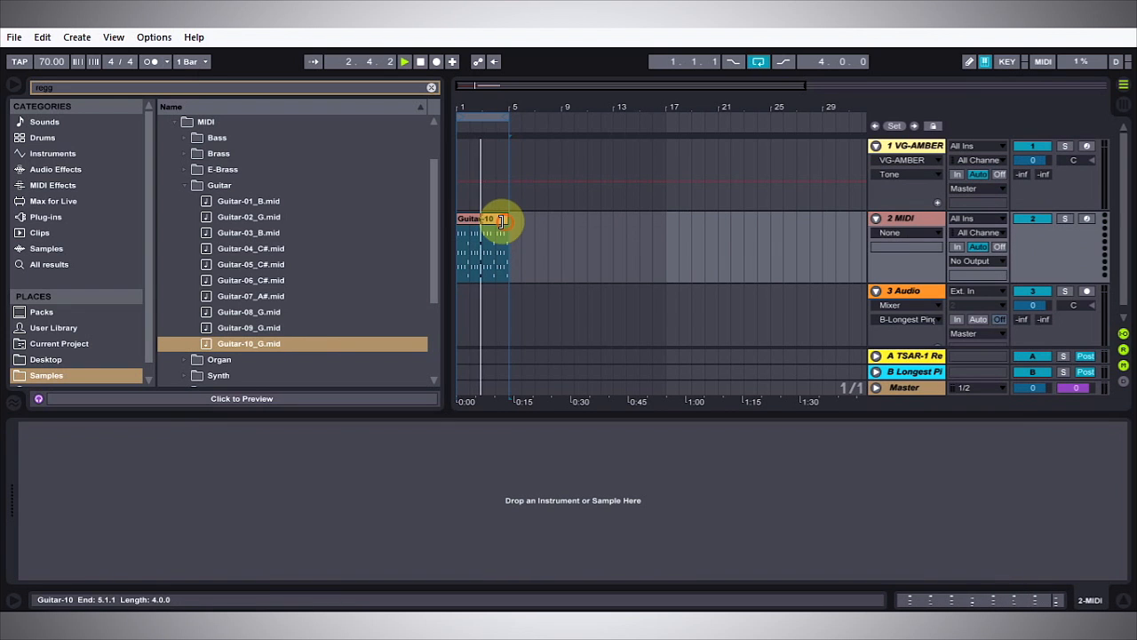
key(space)
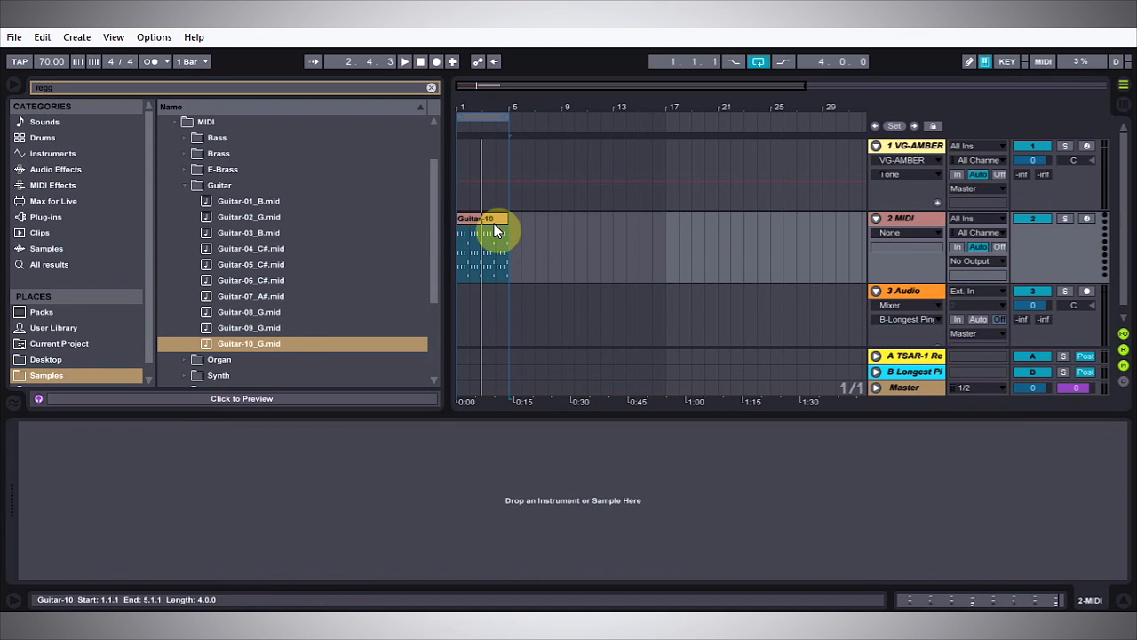
drag(496, 229, 491, 156)
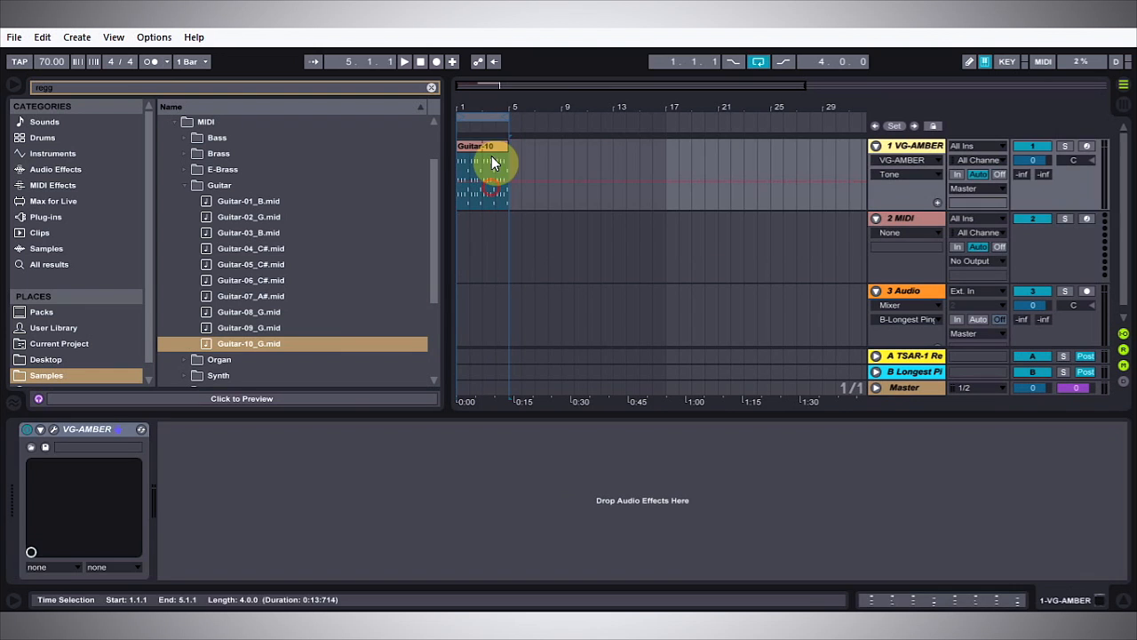
Step: Check the range of AMBER's chord keys in the plug-in window and close it
double_click(485, 145)
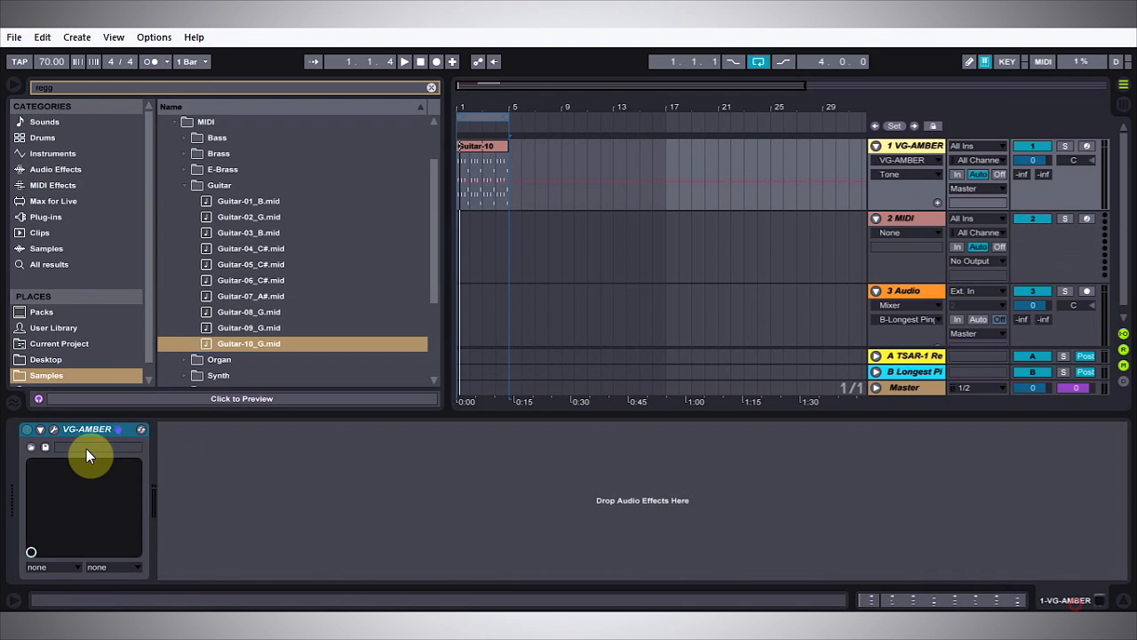
click(52, 428)
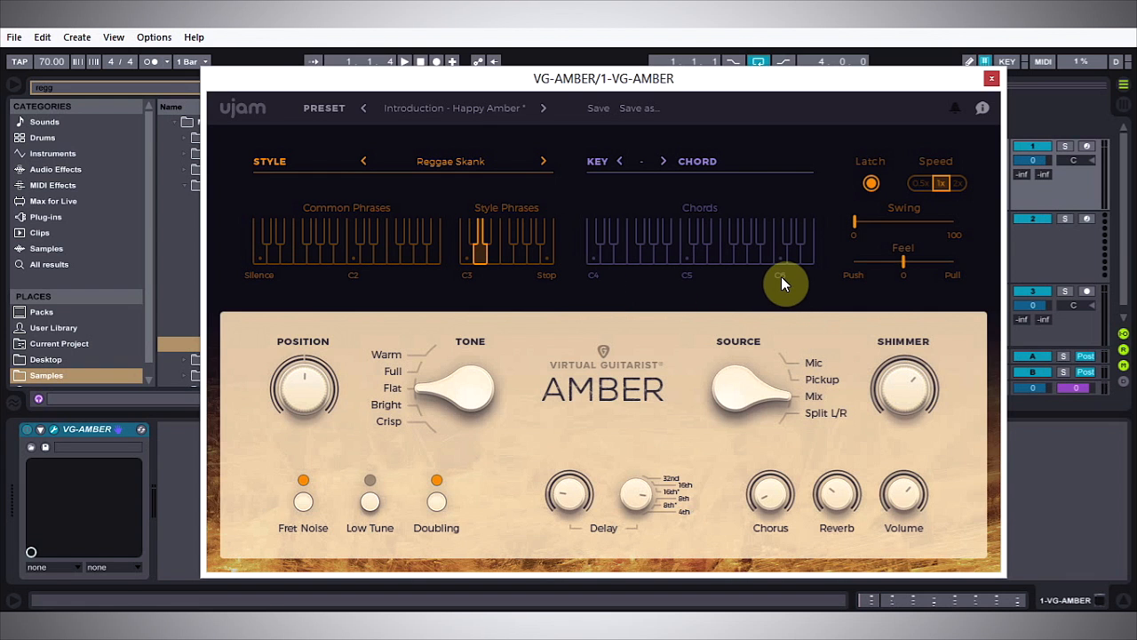
click(991, 78)
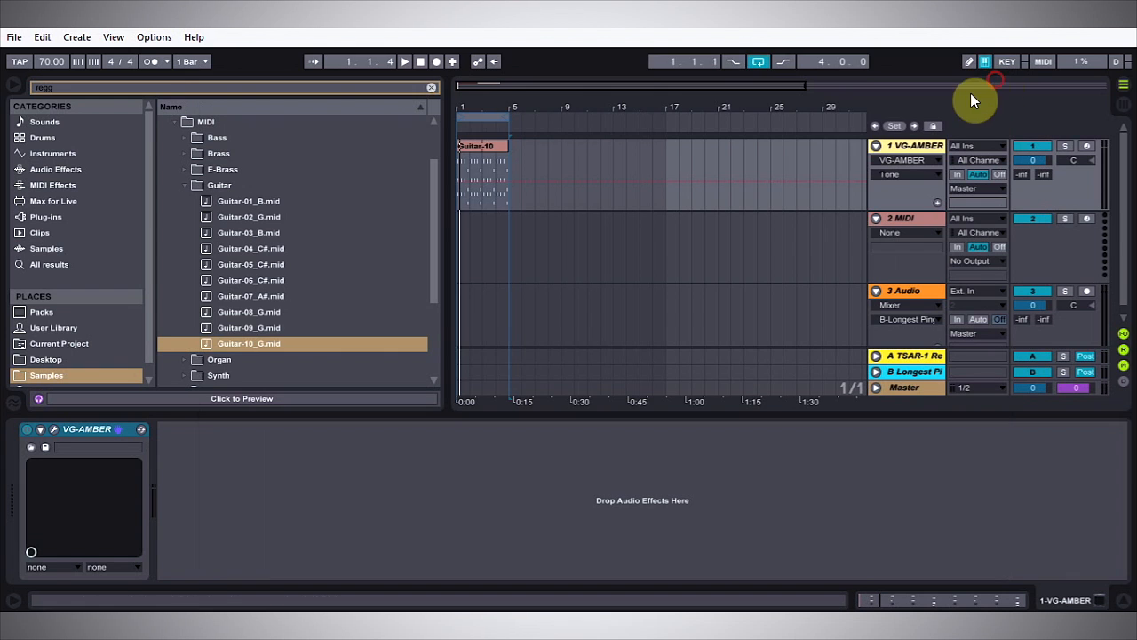
Step: Transpose all notes of the Guitar-10 clip up two octaves to F4–D5 and play the result
click(482, 142)
double_click(482, 142)
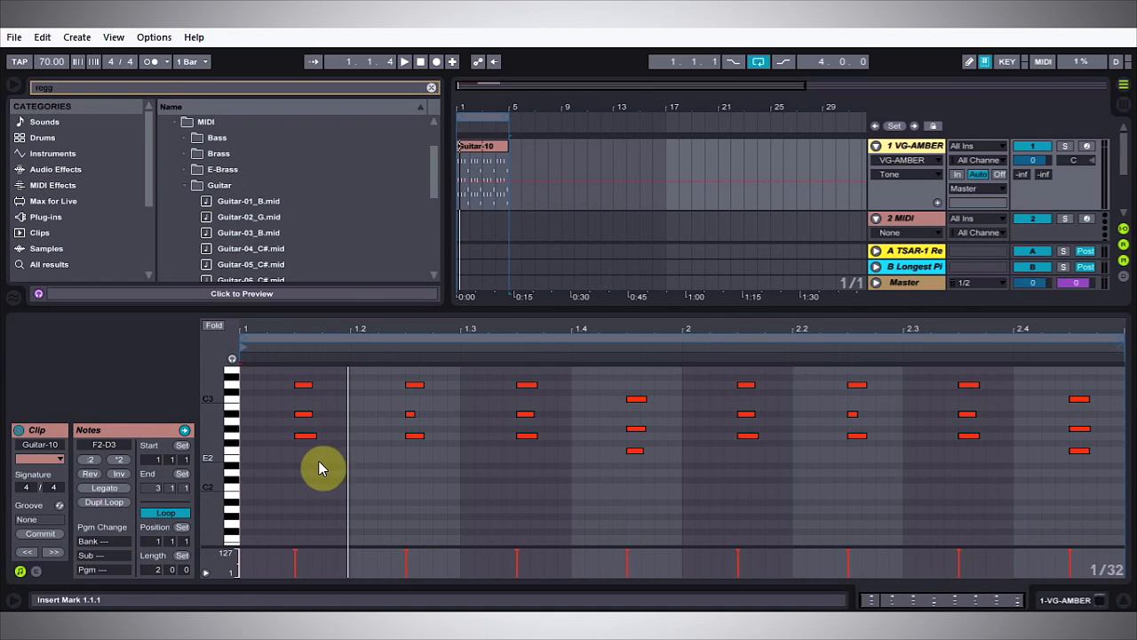
click(433, 485)
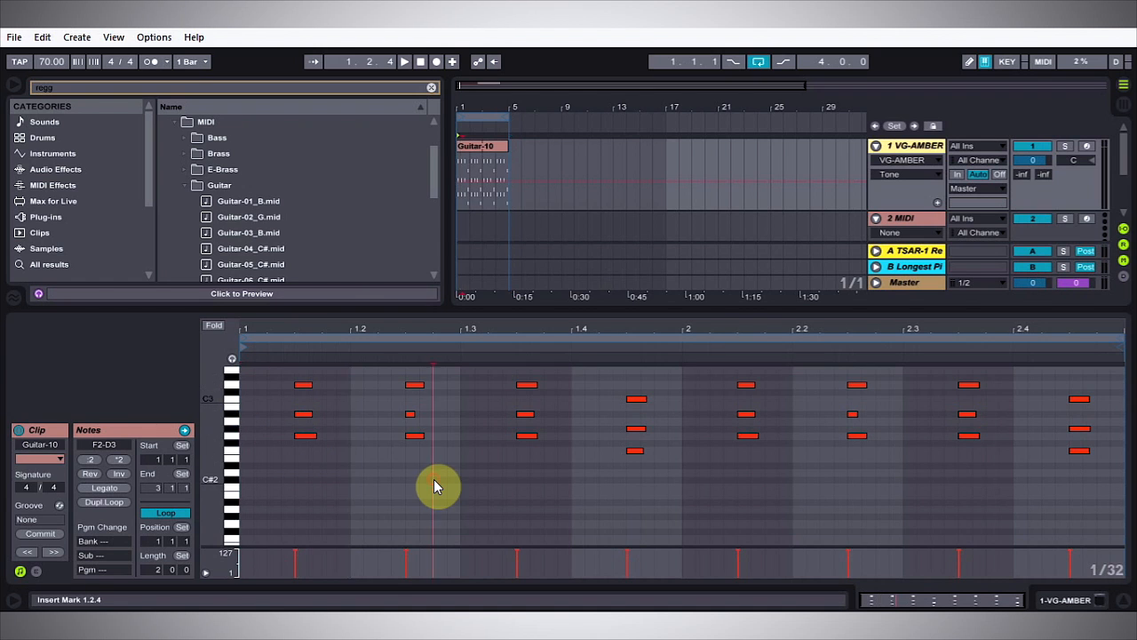
key(ctrl+a)
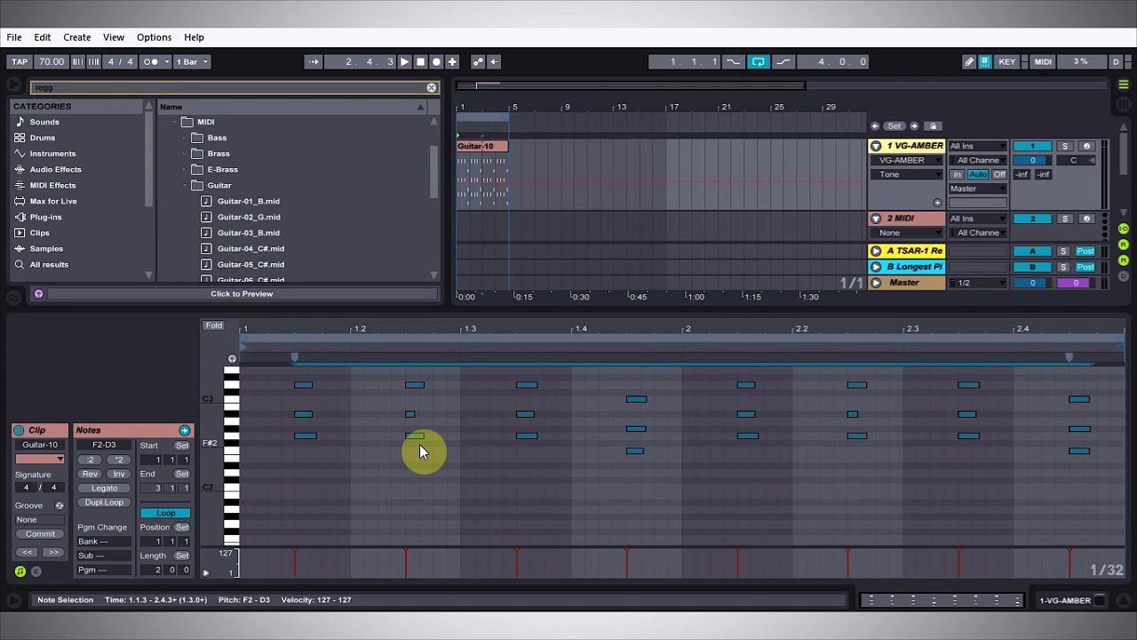
key(shift+Up)
key(shift+Up)
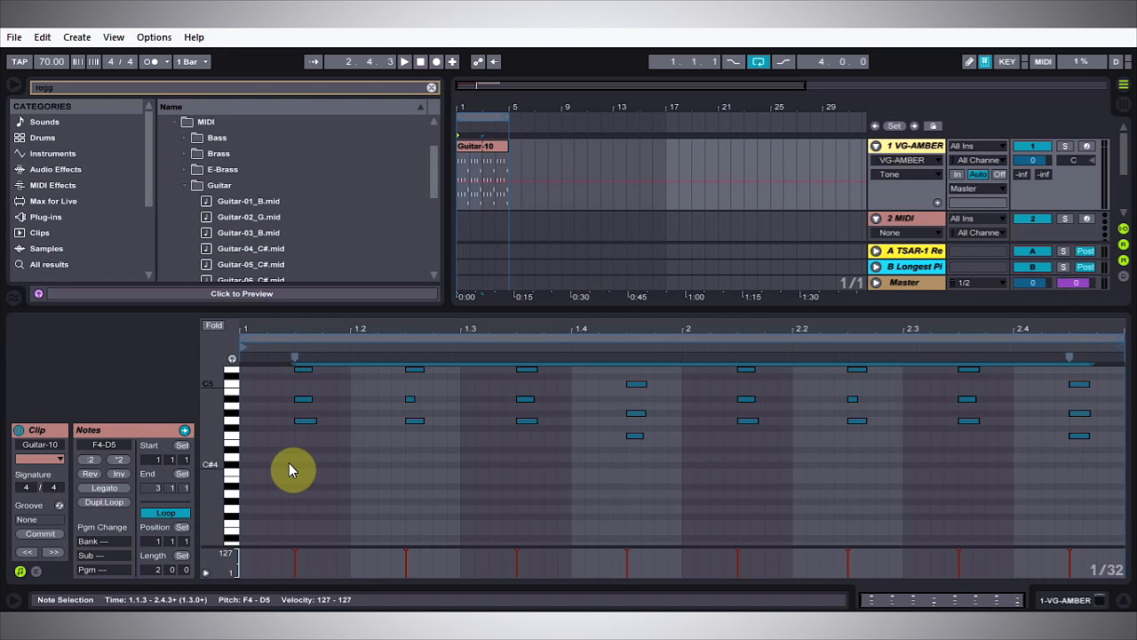
key(space)
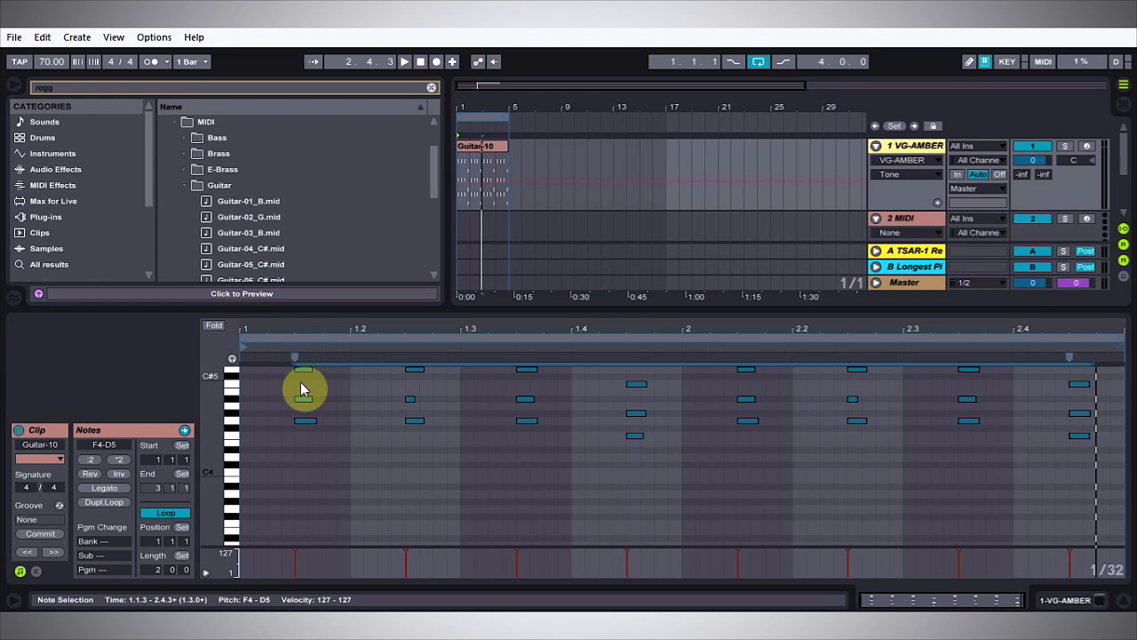
Step: Shift all the clip's notes earlier to begin at 1.1.1, lengthen them slightly, and play them back
drag(302, 371, 248, 369)
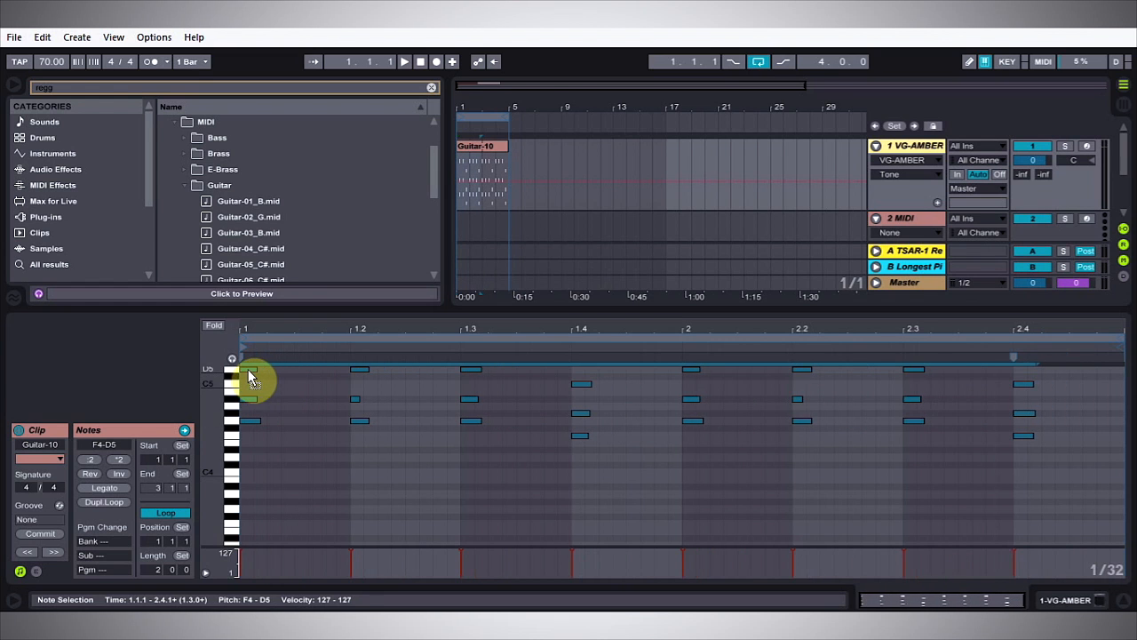
mouse_move(259, 420)
mouse_down()
mouse_move(326, 423)
mouse_move(264, 420)
mouse_up()
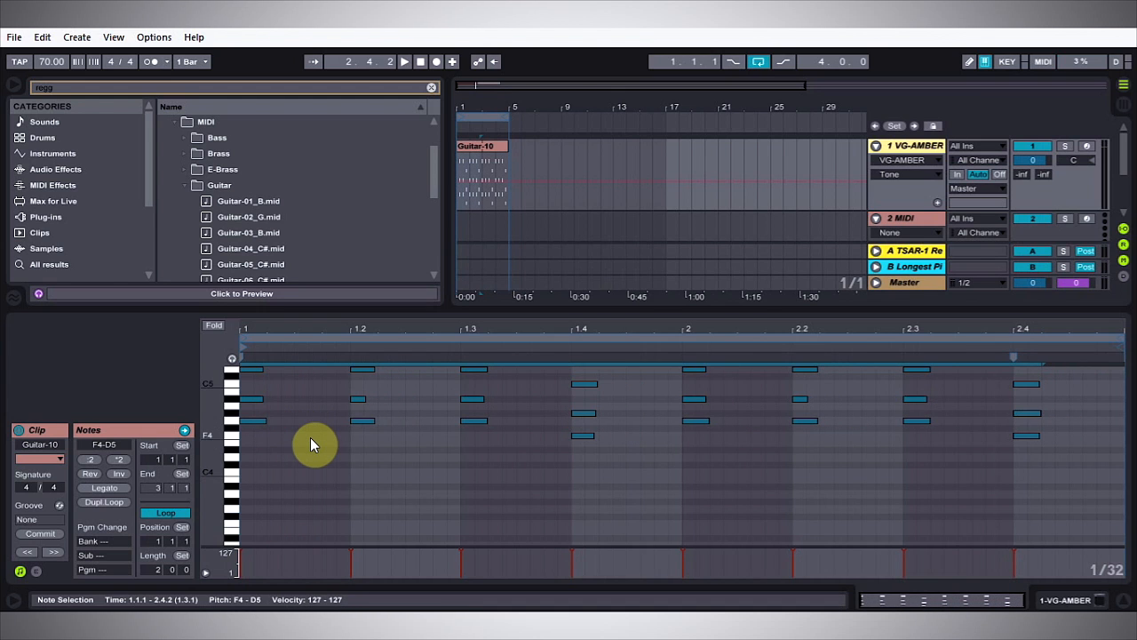
key(space)
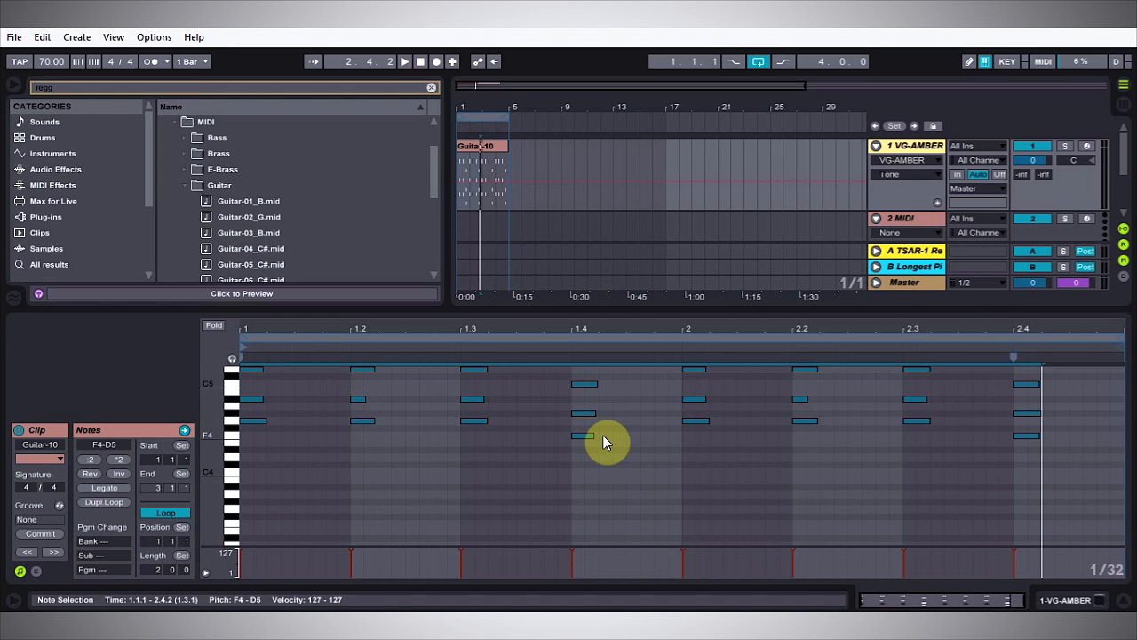
Step: Reopen the AMBER plug-in, select the E3 style phrase, and listen to the clip with it
click(1071, 600)
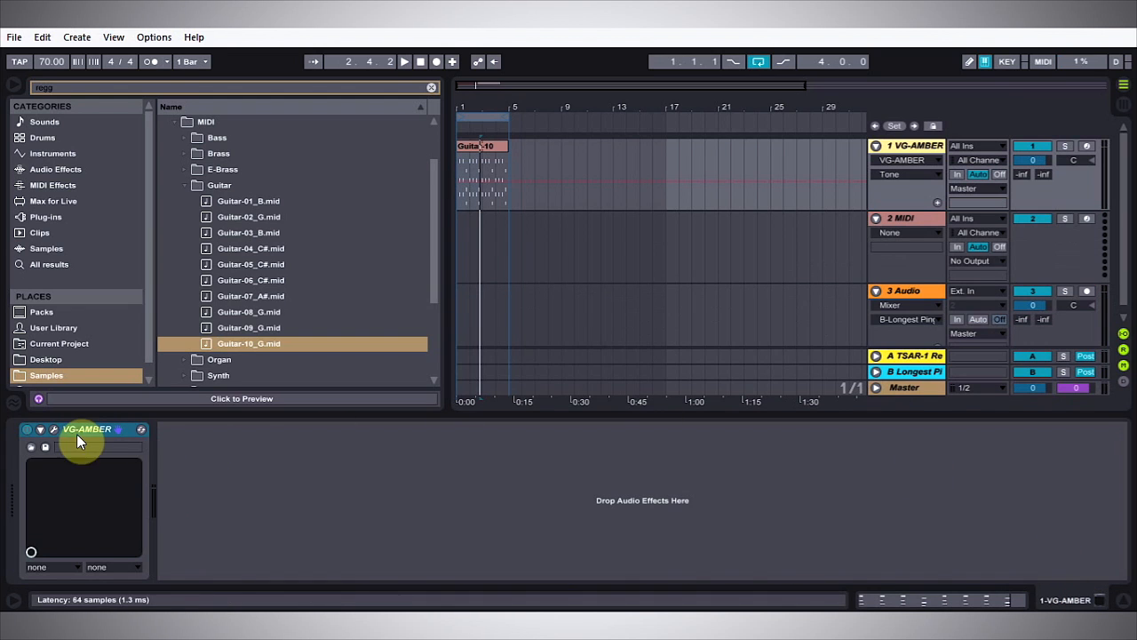
click(53, 428)
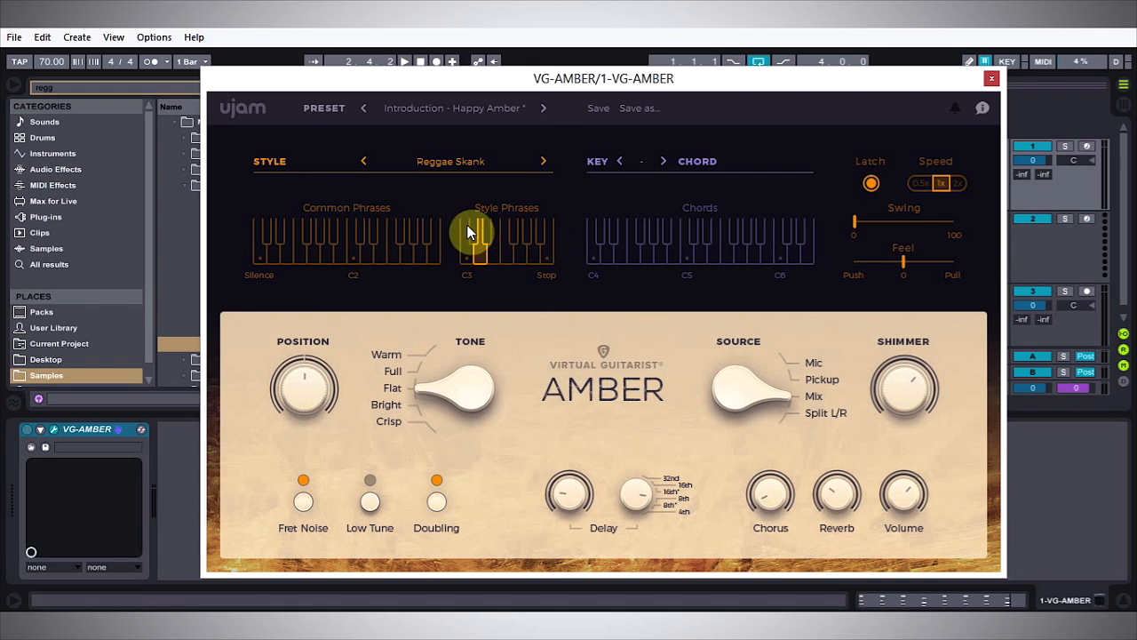
click(493, 267)
key(space)
key(space)
Step: Move the plug-in window clear of the Guitar-10 clip and place the insert marker at the clip's end, 5.1.1
drag(854, 81, 848, 260)
click(485, 94)
drag(474, 103, 473, 187)
click(606, 205)
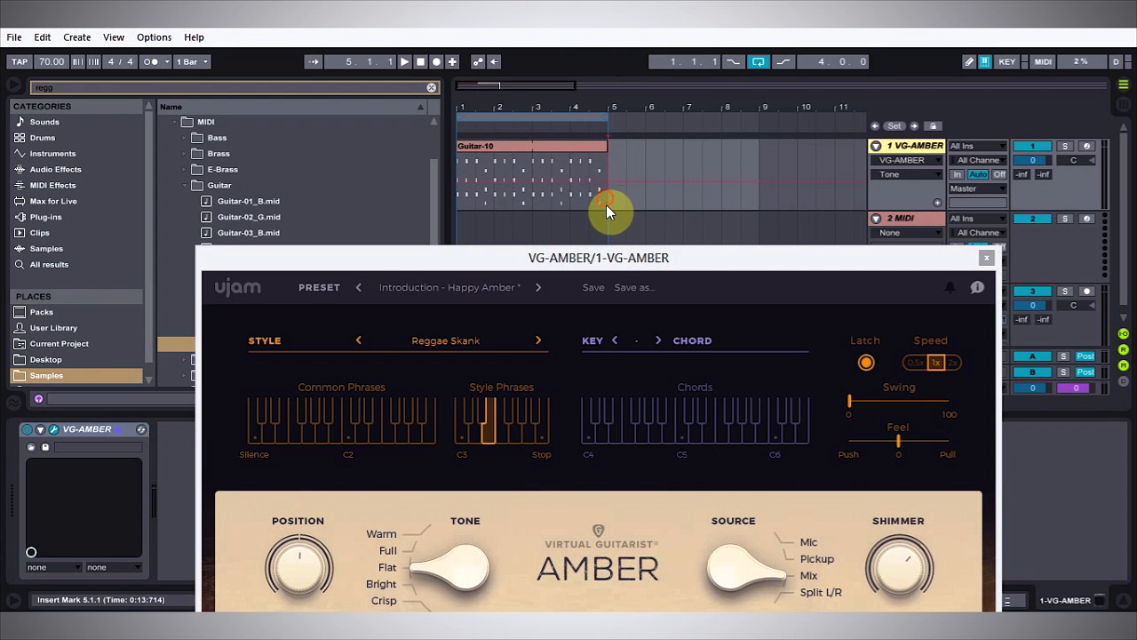
Step: Close the plug-in window, draw a D3 note at 1.1.1 in the Guitar-10 clip, and play it back
drag(605, 264, 573, 96)
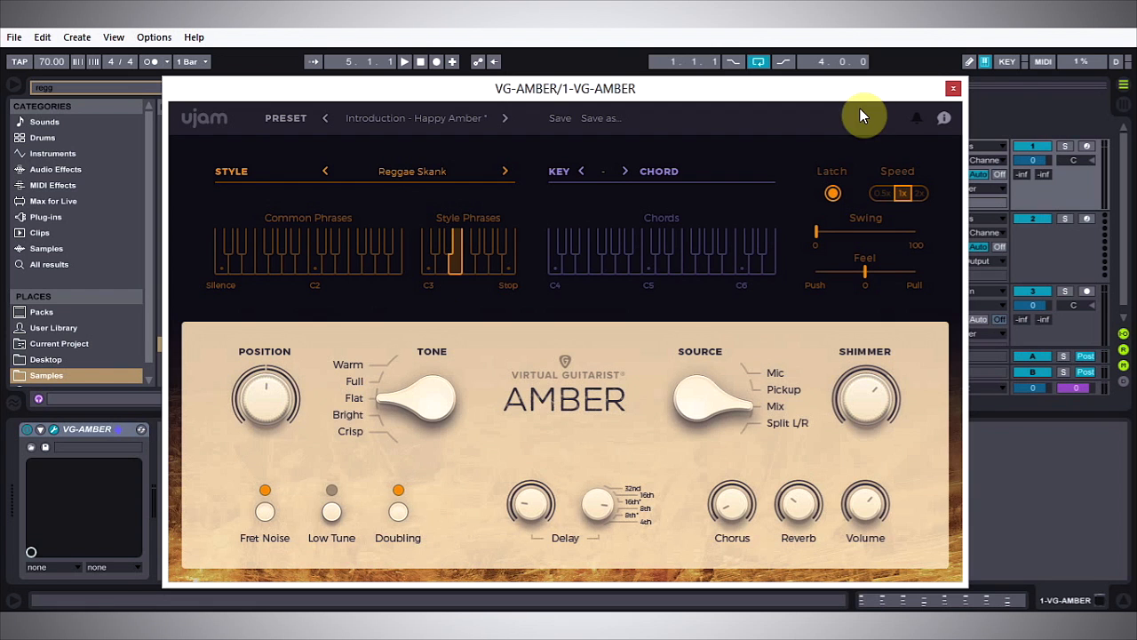
click(953, 89)
double_click(536, 149)
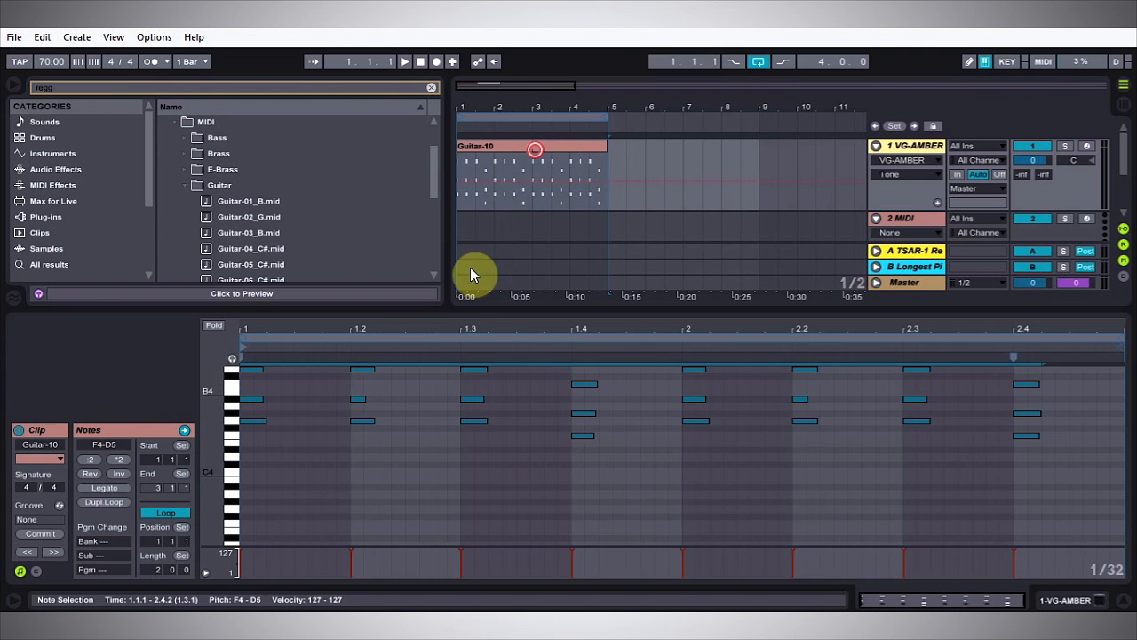
key(b)
scroll(284, 497, down, 2)
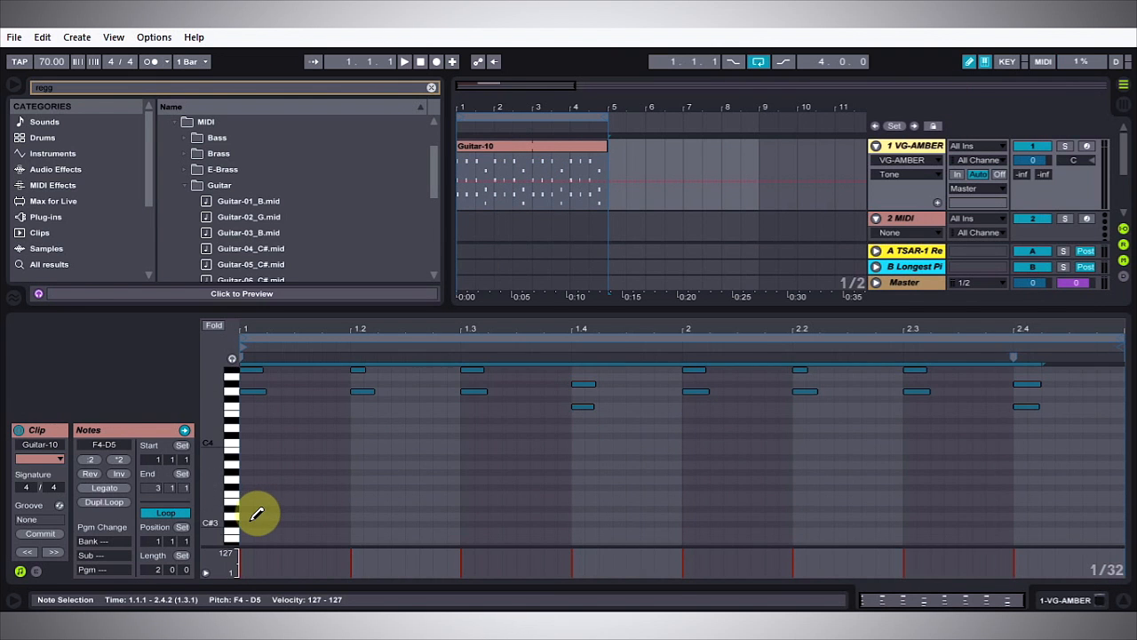
click(249, 516)
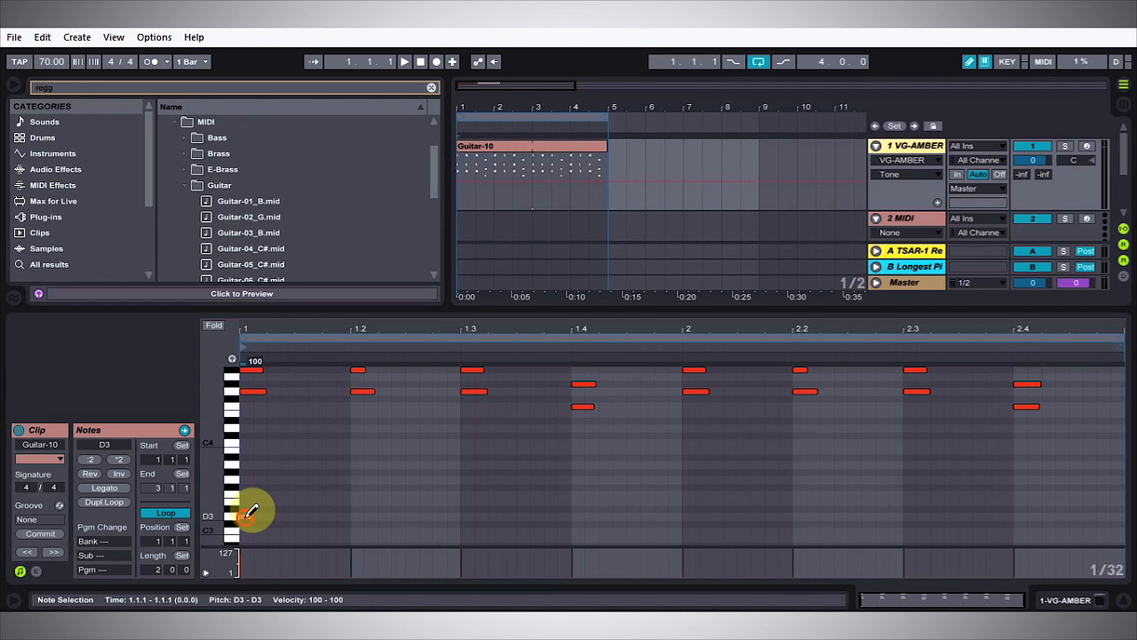
key(space)
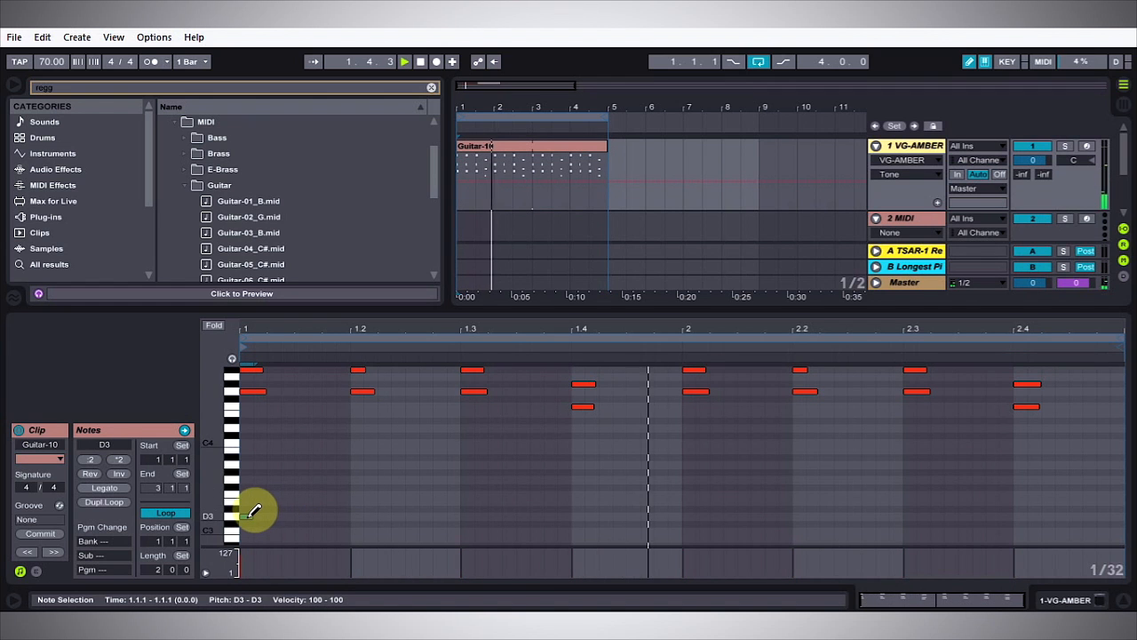
Step: Replace the D3 note at 1.1.1 with an E3 note and play the clip
key(space)
click(251, 514)
click(252, 501)
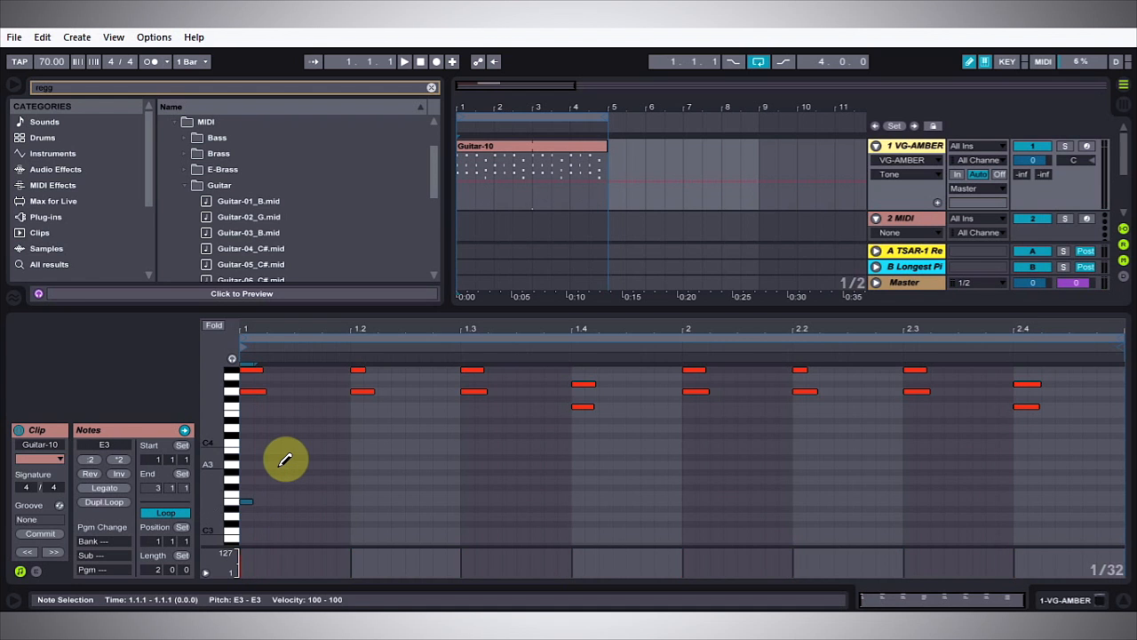
key(space)
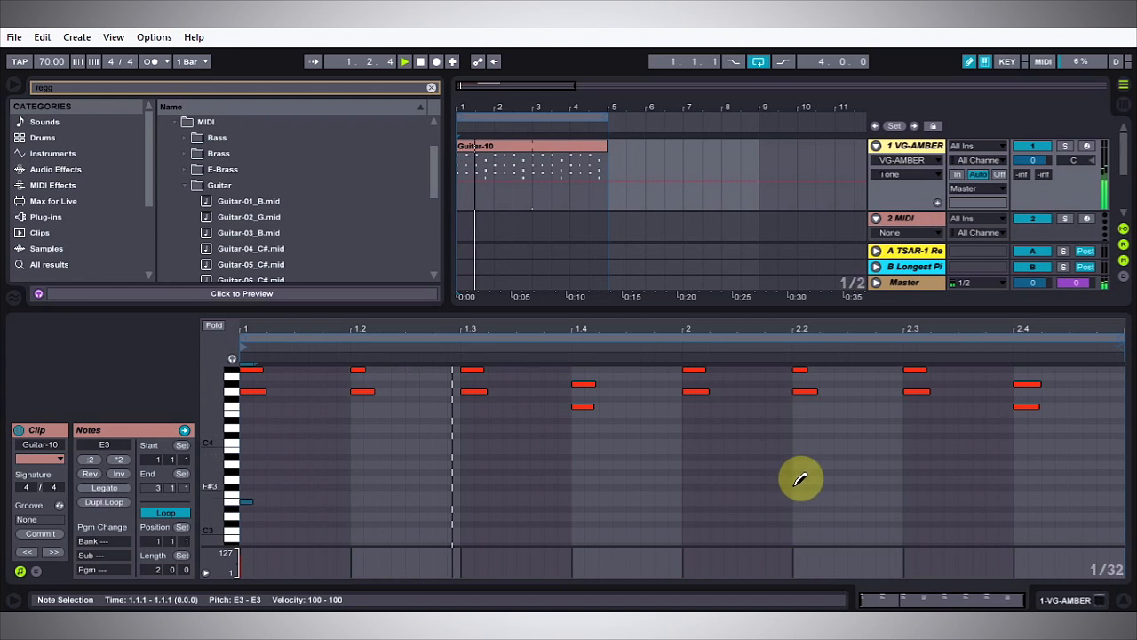
Step: Add a D3 note at 2.4.1 in place of a first try at C3, and listen to the phrase change
click(1021, 530)
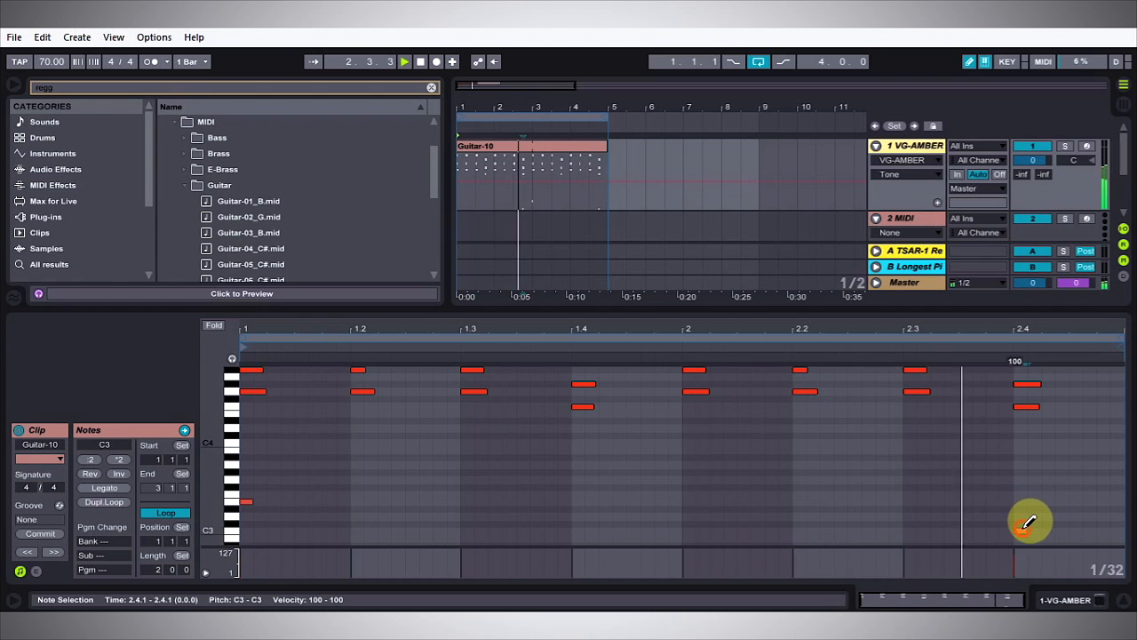
click(1023, 529)
key(space)
click(1023, 515)
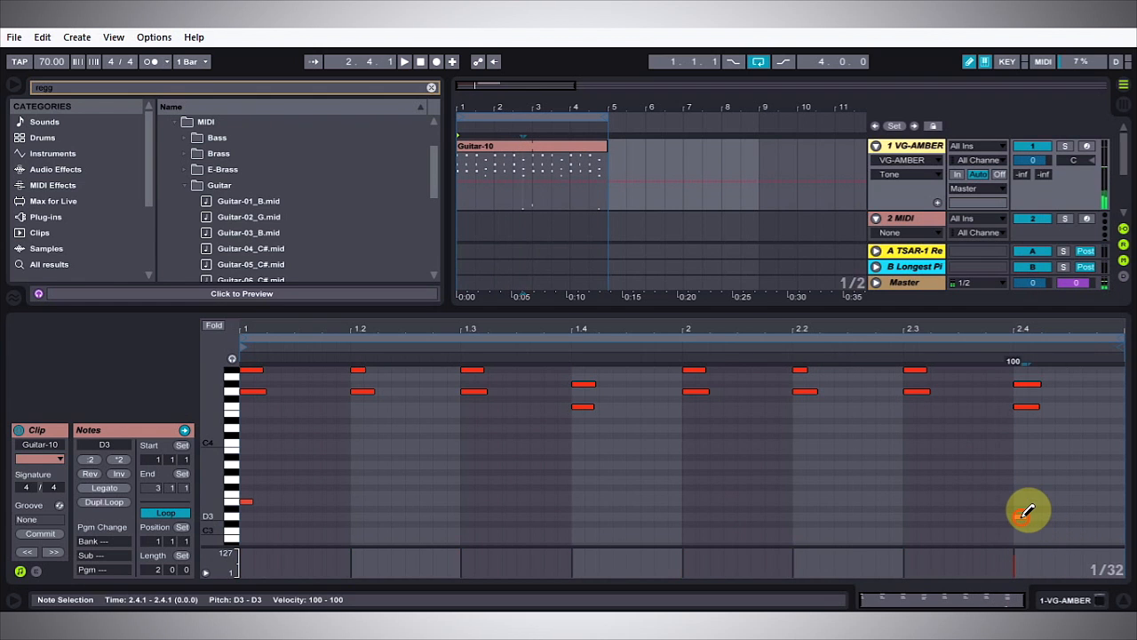
click(1018, 359)
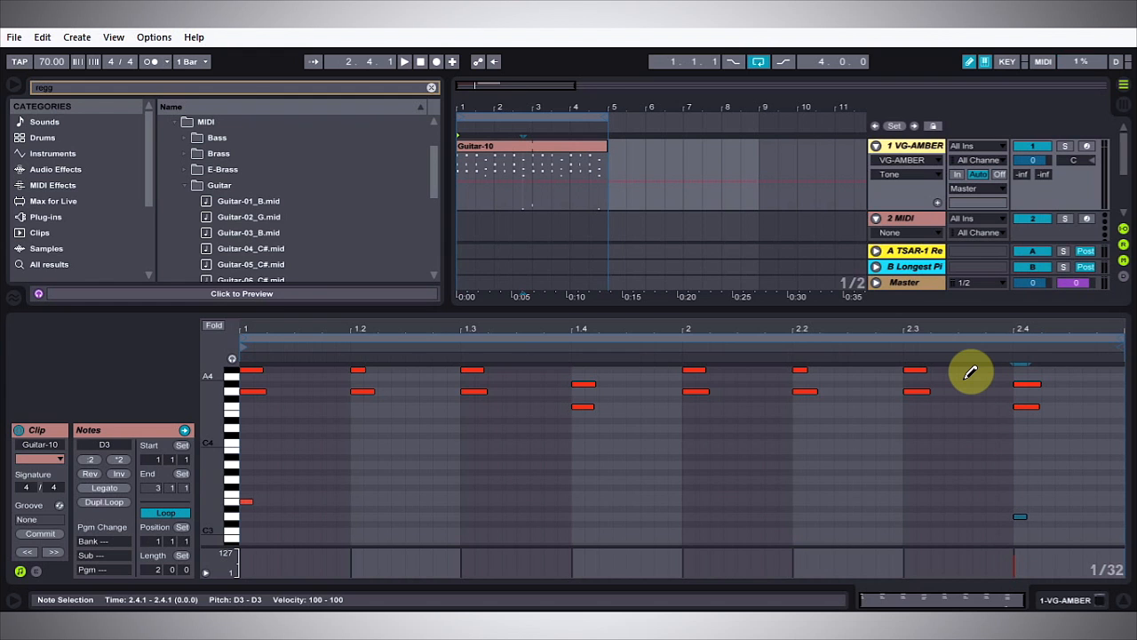
key(space)
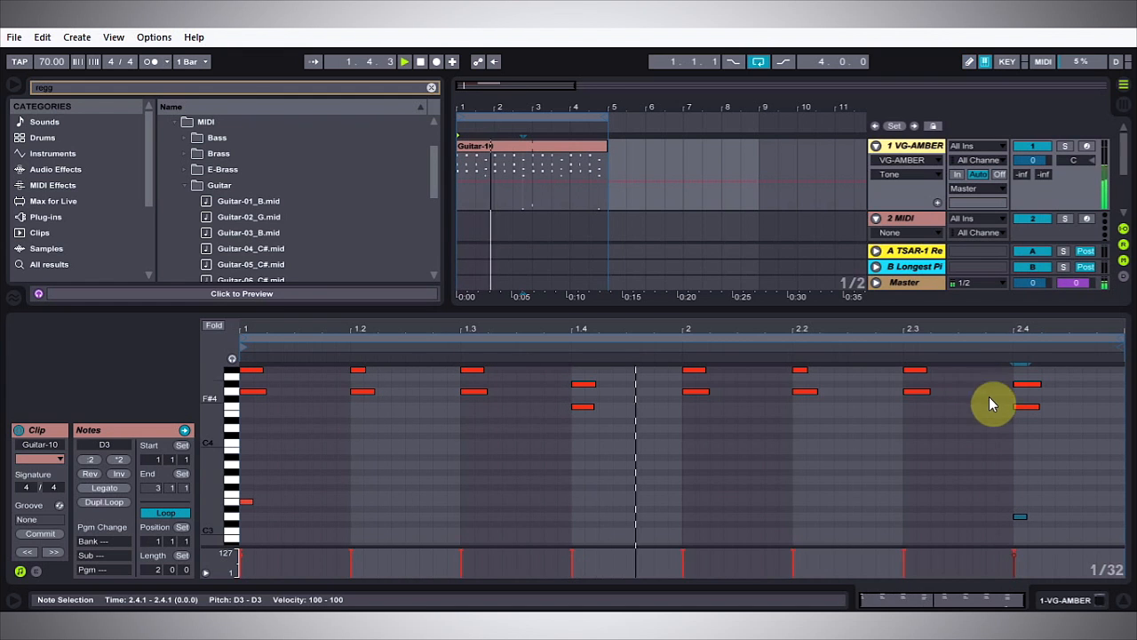
click(1010, 348)
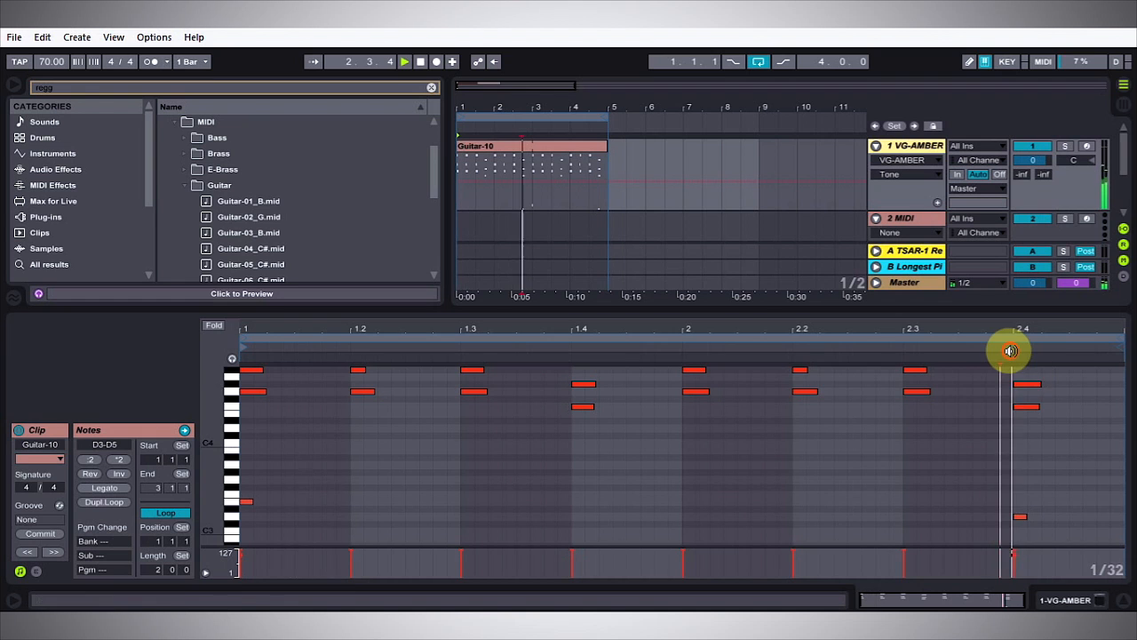
Step: Raise the note at 2.4.1 to F3 and play the clip from just before it
drag(1040, 514, 1005, 502)
key(space)
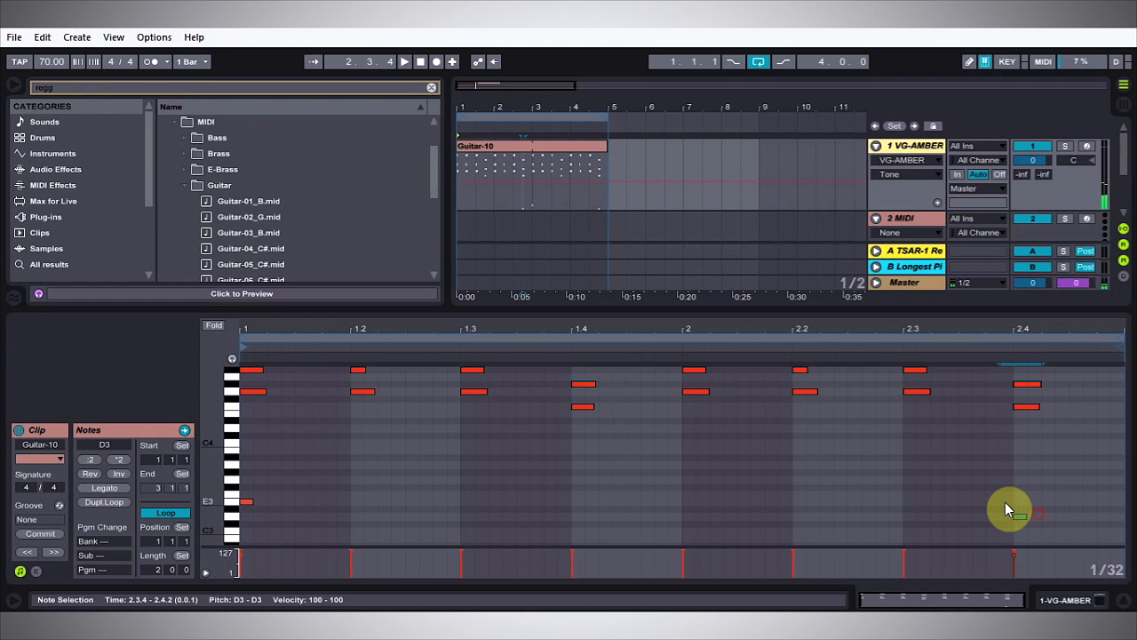
key(Up)
key(Up)
key(Up)
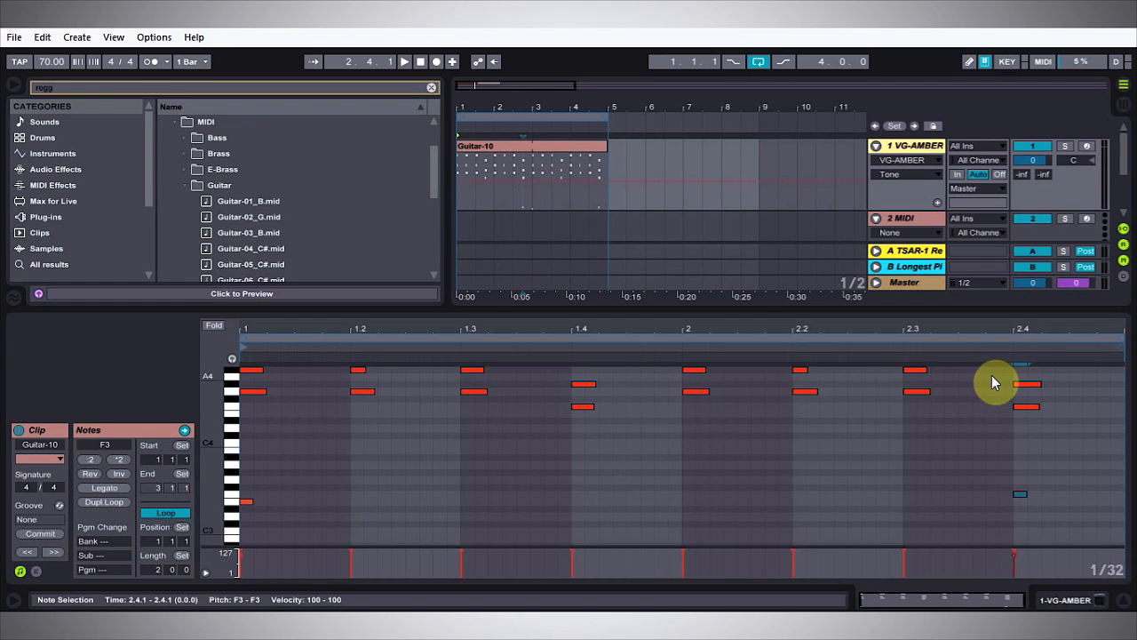
click(1002, 350)
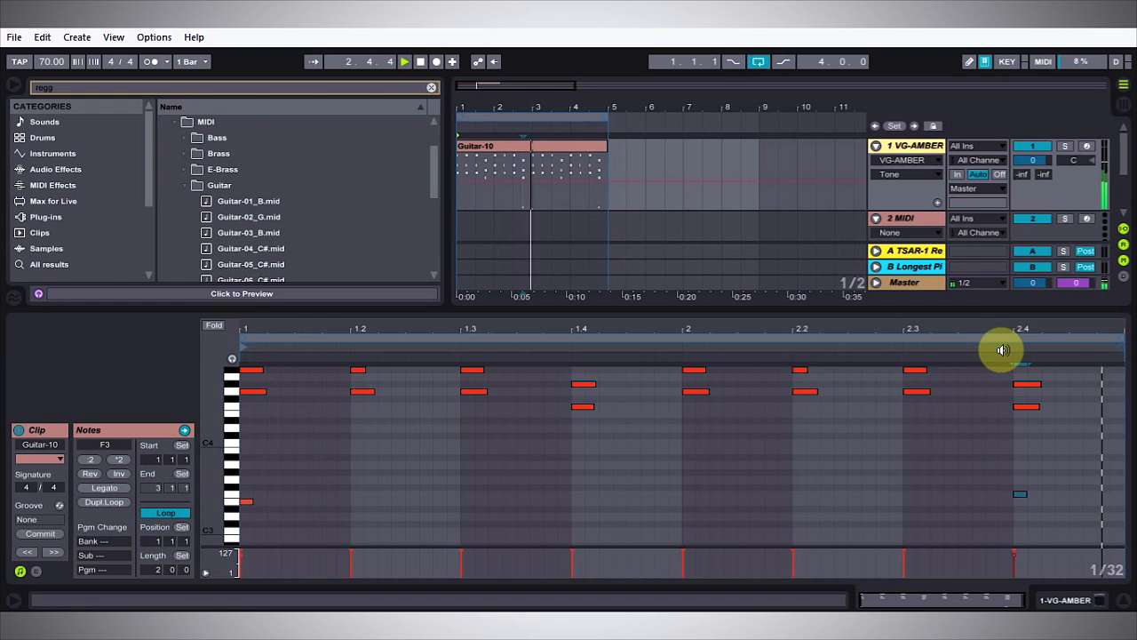
Step: Raise the note at 2.4.1 one semitone to F#3 and listen to the loop
click(1021, 494)
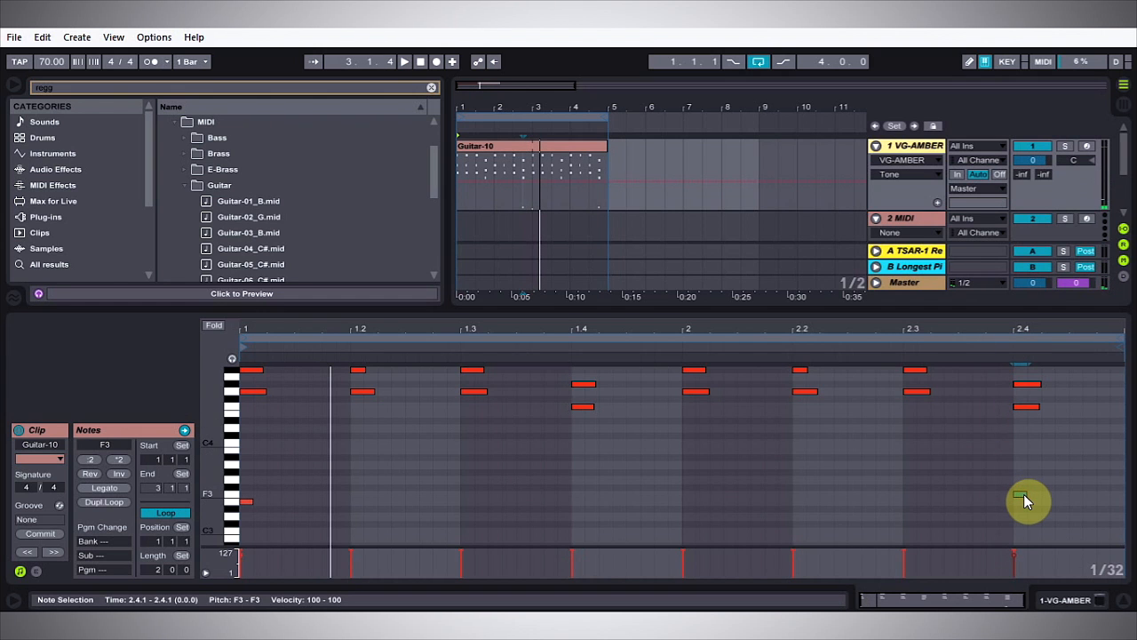
key(Up)
click(962, 349)
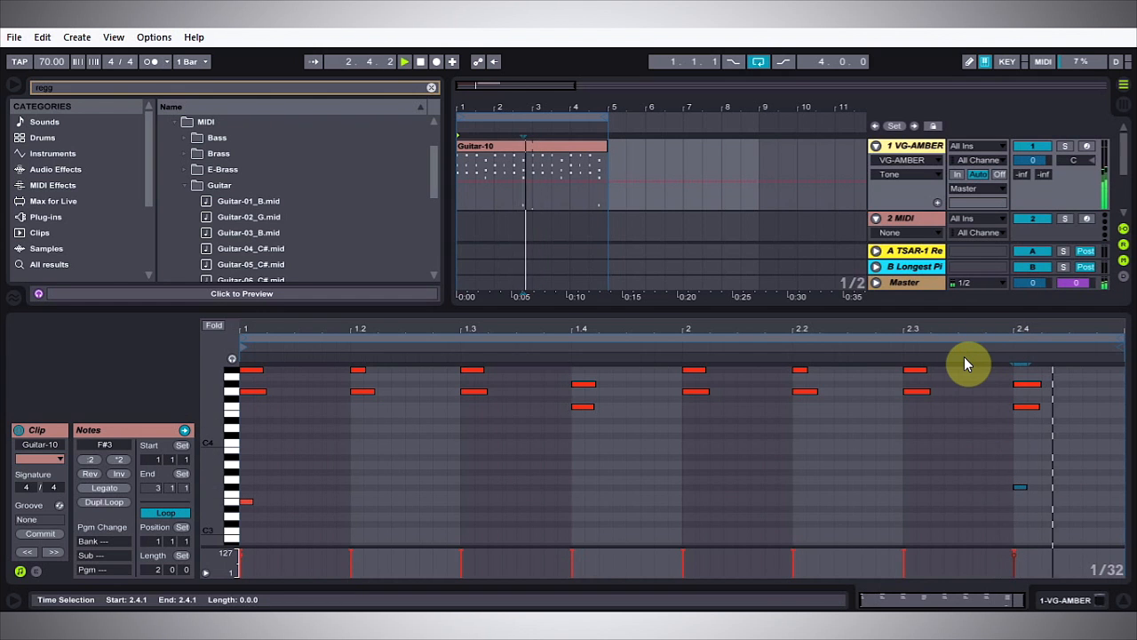
click(907, 392)
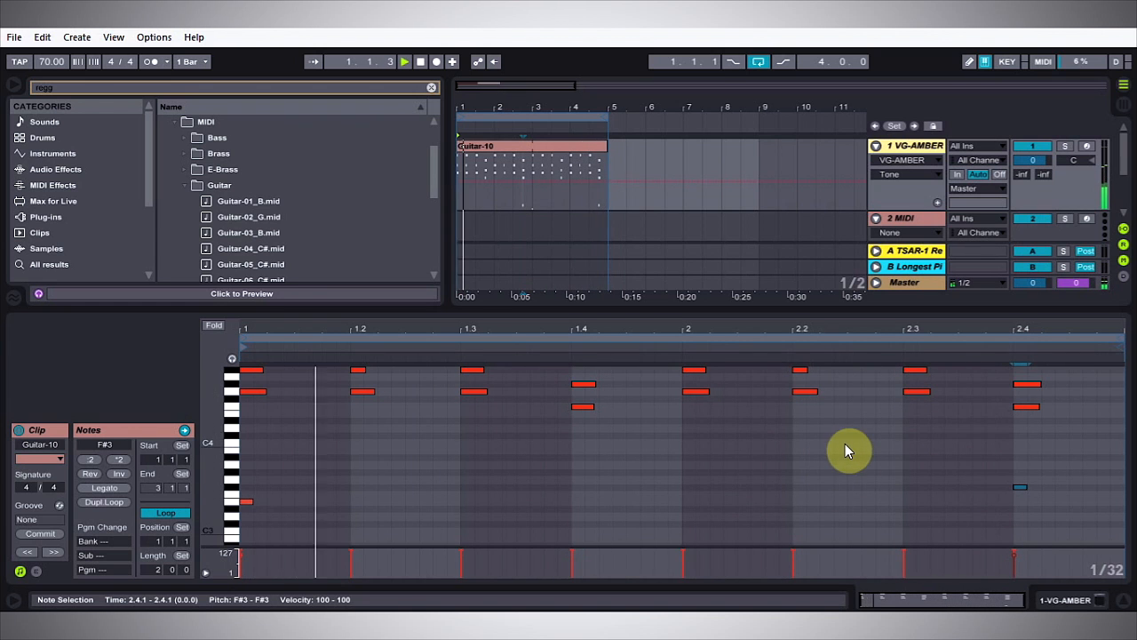
key(space)
Step: Copy the F#3 note to C4 at 2.4.4 and check the phrase key ranges in the AMBER plug-in window
click(1020, 487)
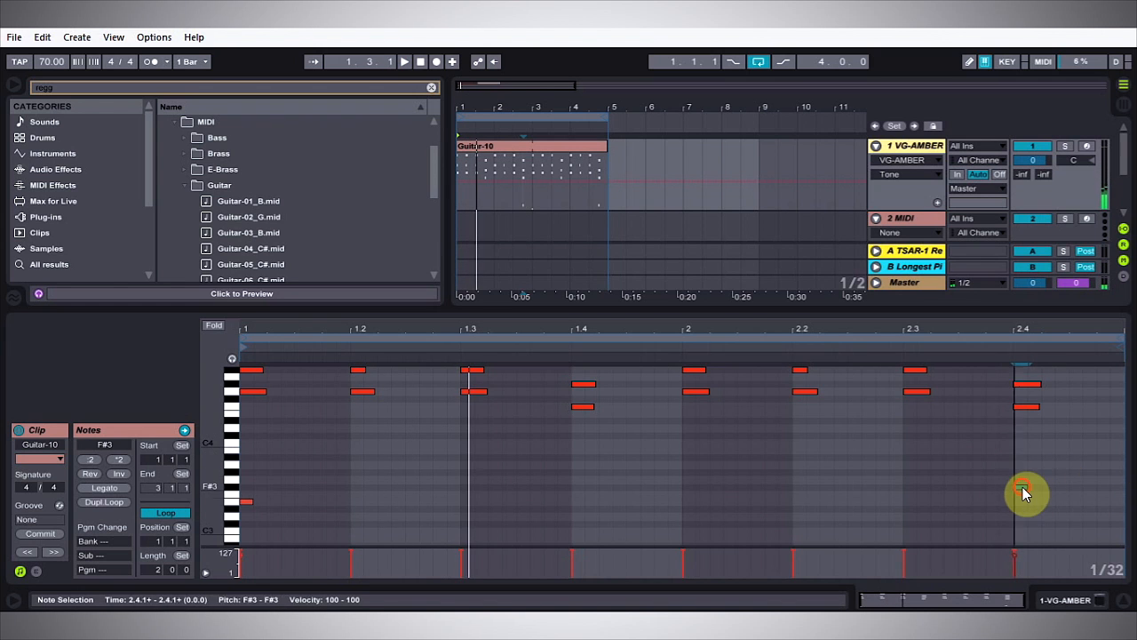
drag(1022, 488, 1106, 437)
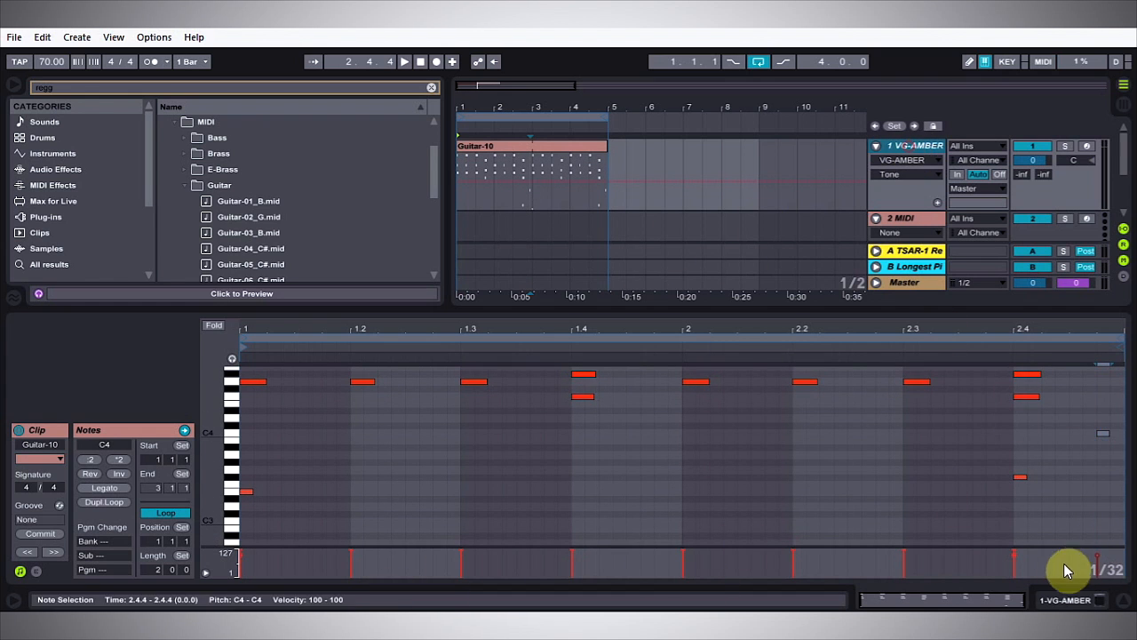
click(1100, 599)
click(53, 430)
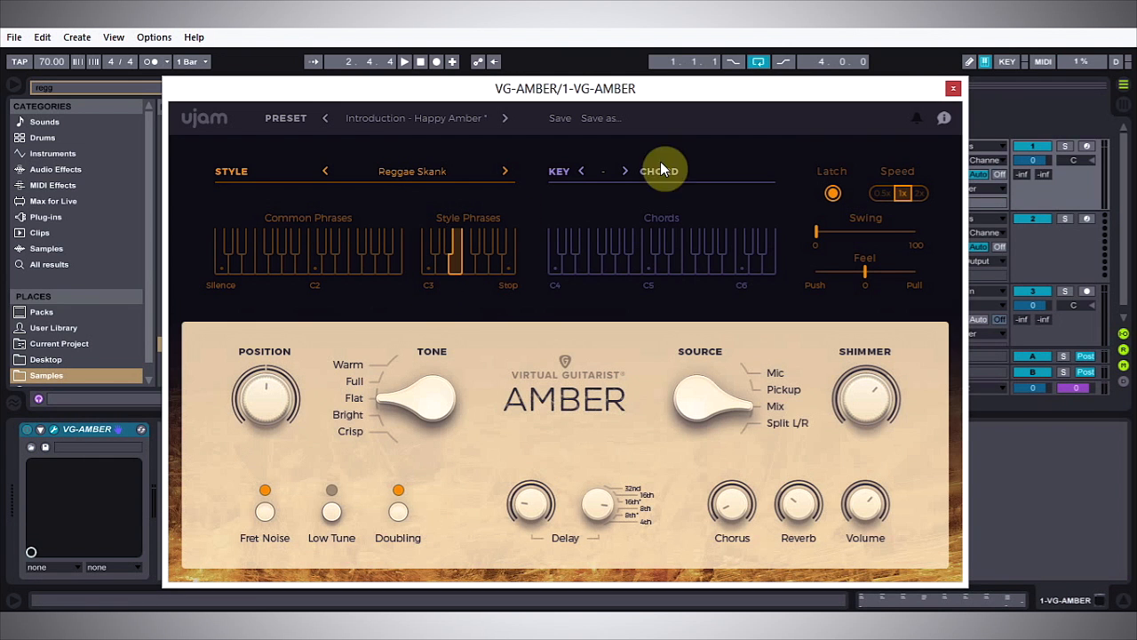
click(951, 89)
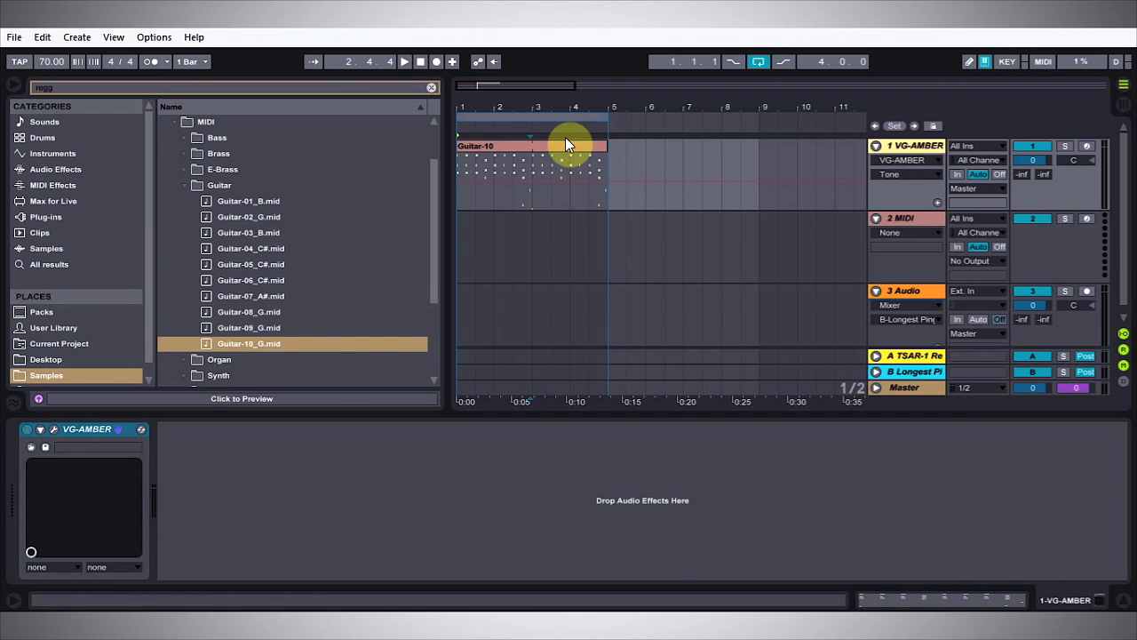
Step: Lower the clip's last note to B3, shift it earlier to 2.4.3, and play the clip
click(568, 145)
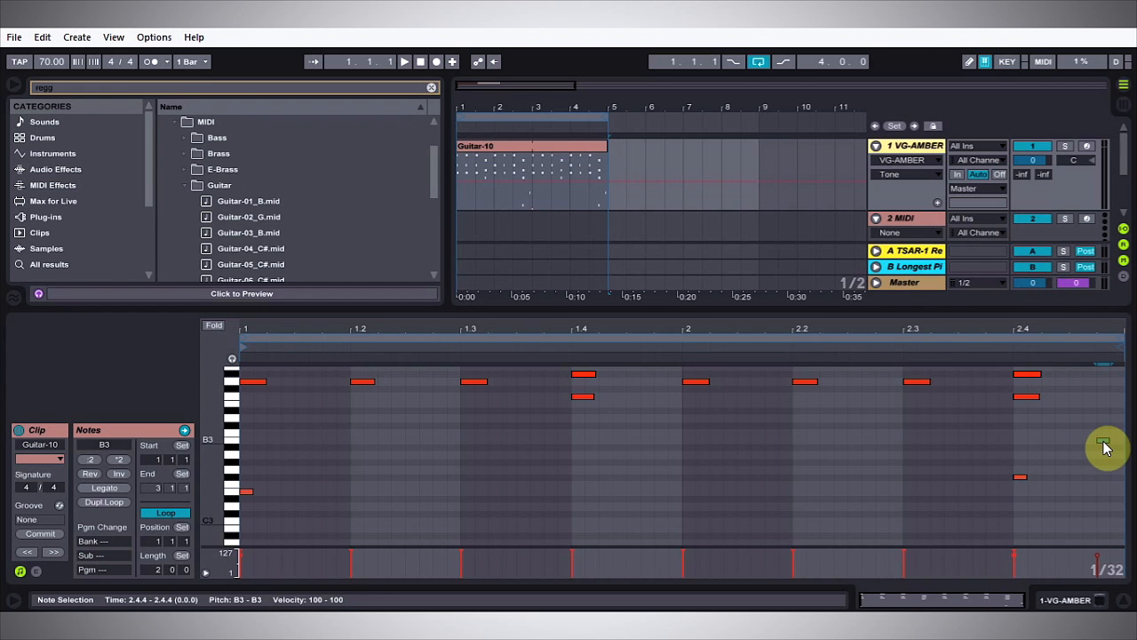
drag(1103, 442, 1095, 444)
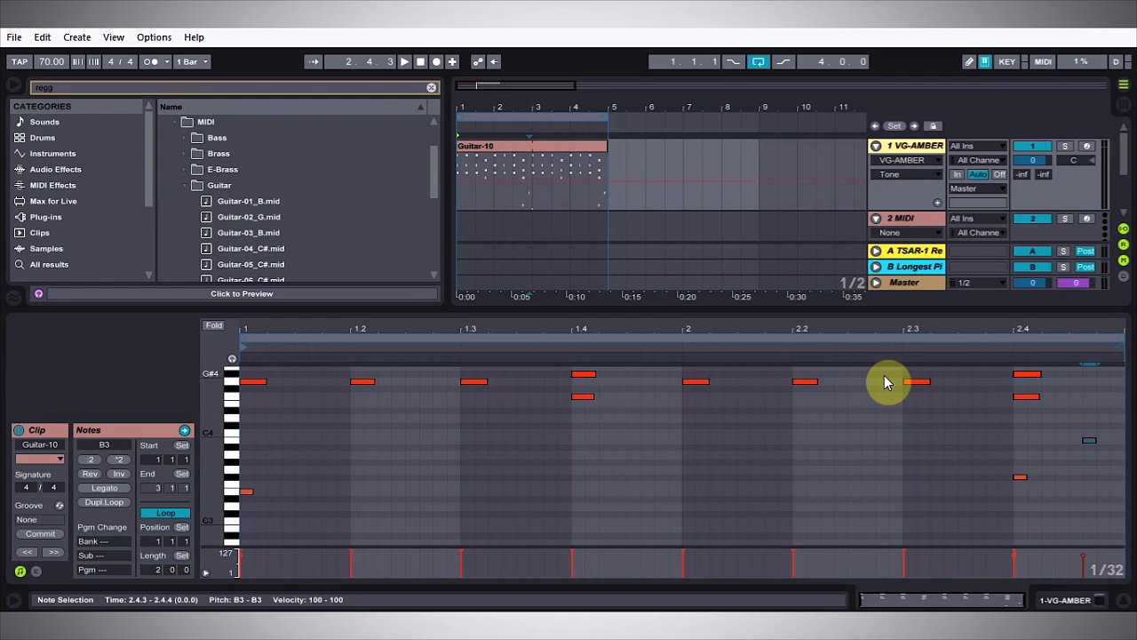
key(space)
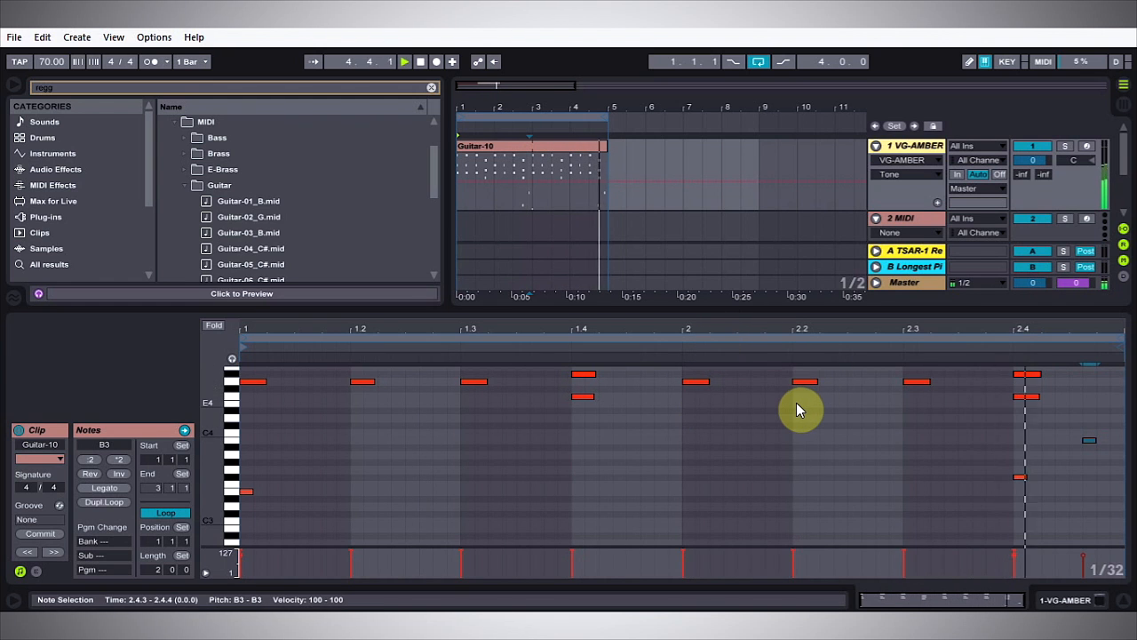
Step: Move the B3 note back to 2.4.4 and play the end of the clip
double_click(1102, 440)
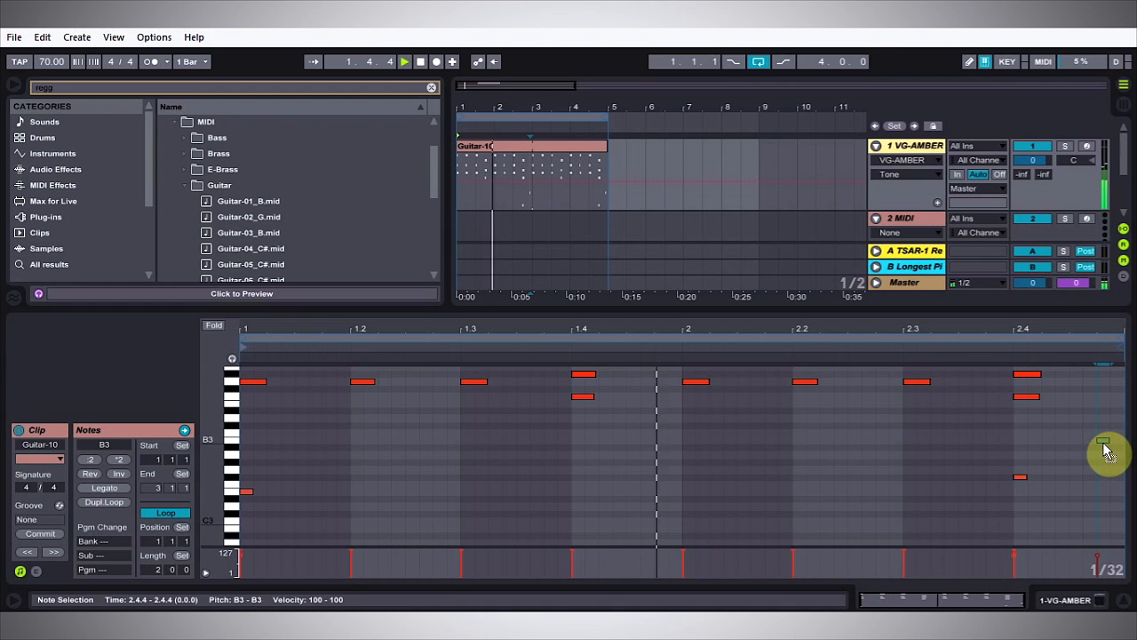
click(1068, 330)
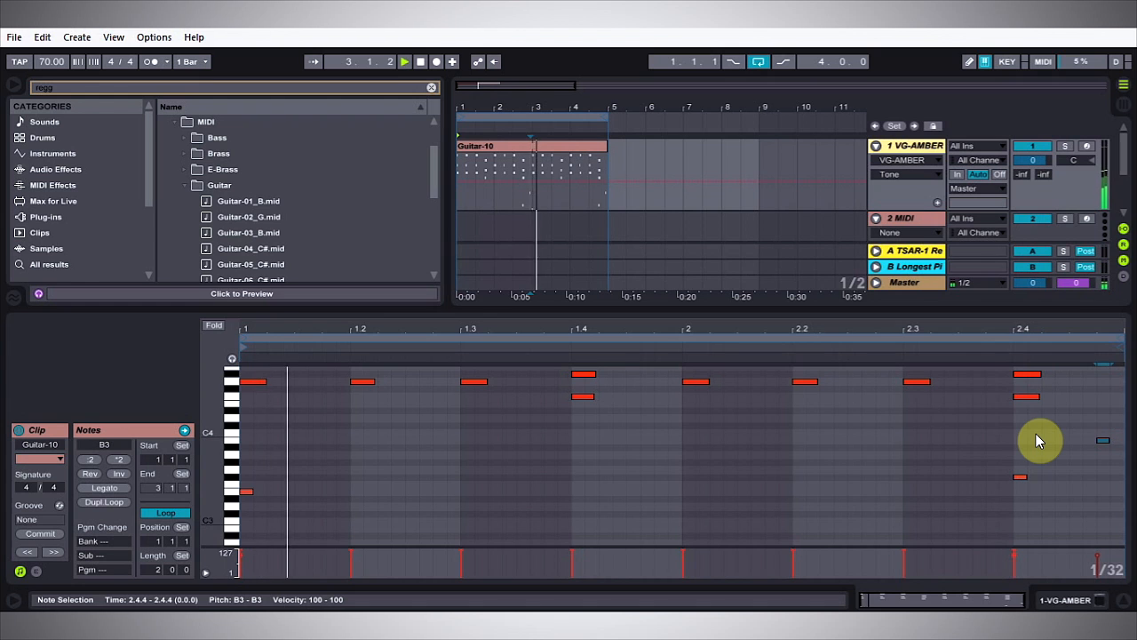
key(space)
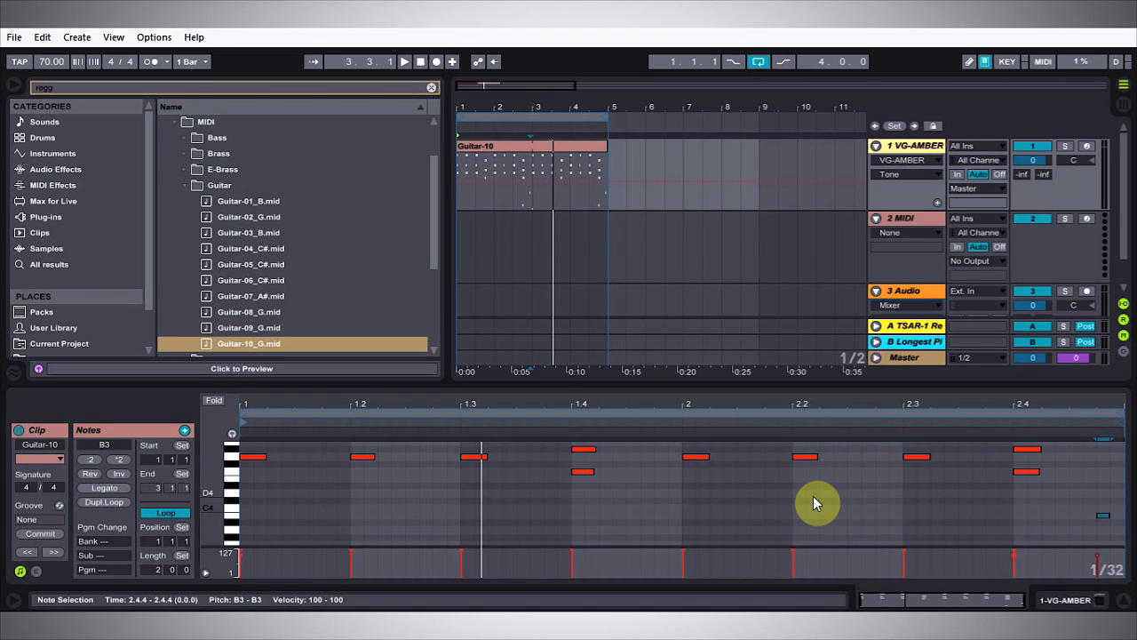
Step: Reopen the AMBER plug-in and look through its list of available styles
click(816, 348)
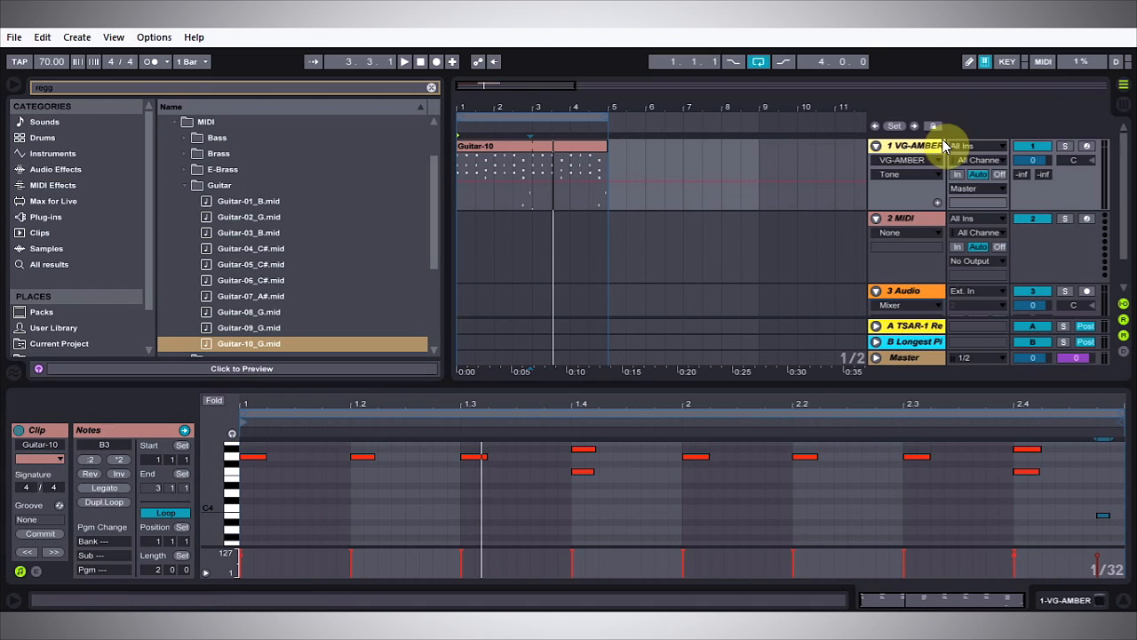
click(1067, 580)
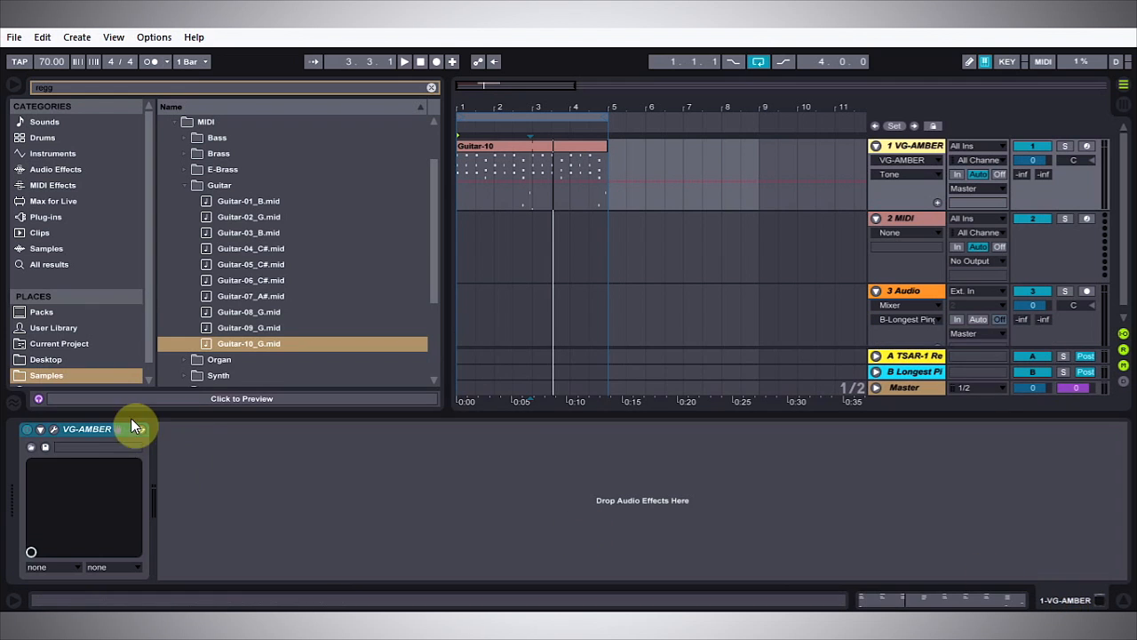
click(53, 430)
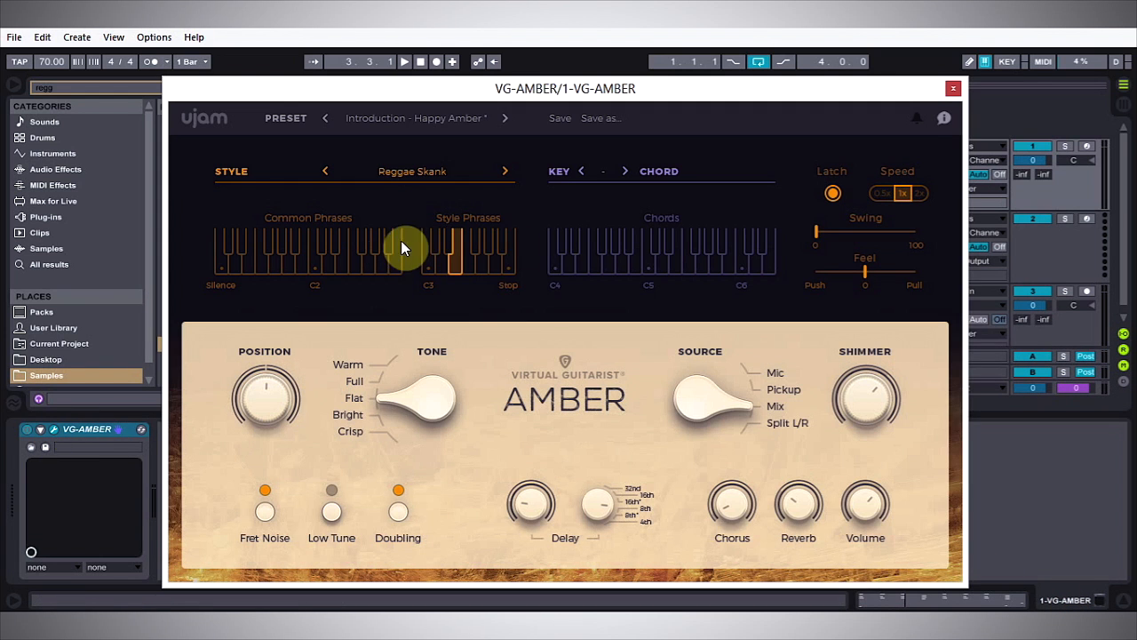
click(414, 172)
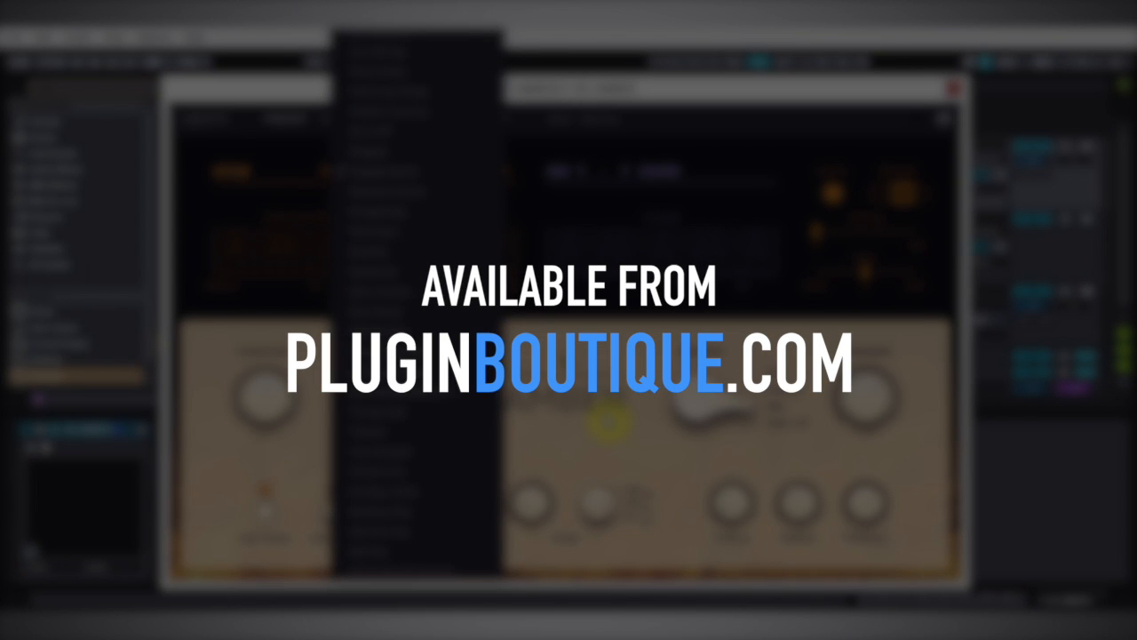
click(609, 421)
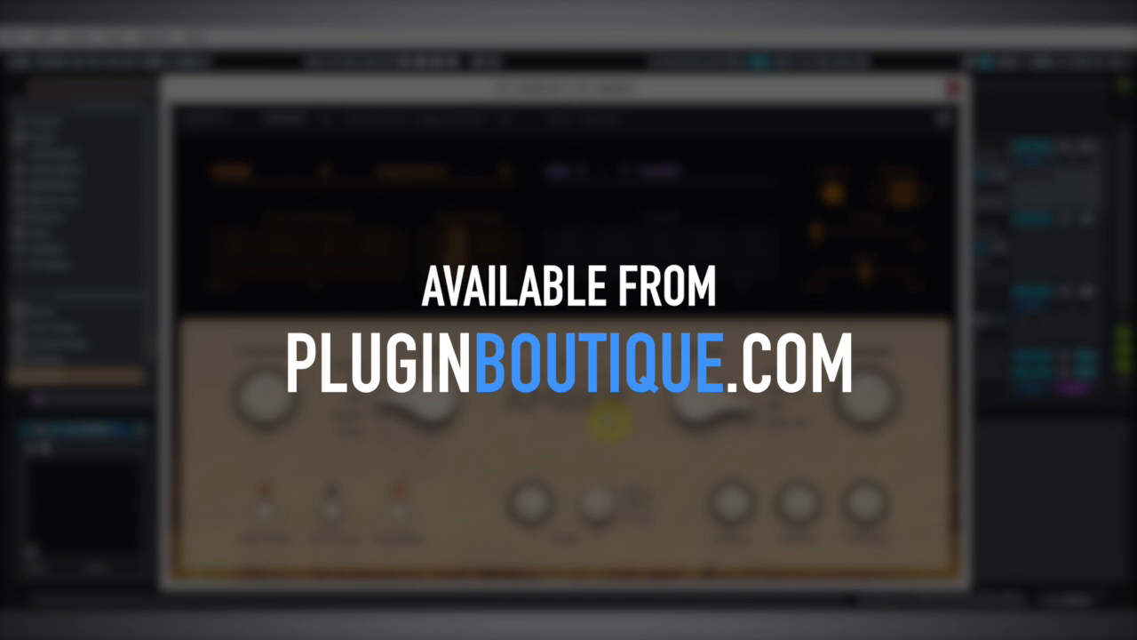